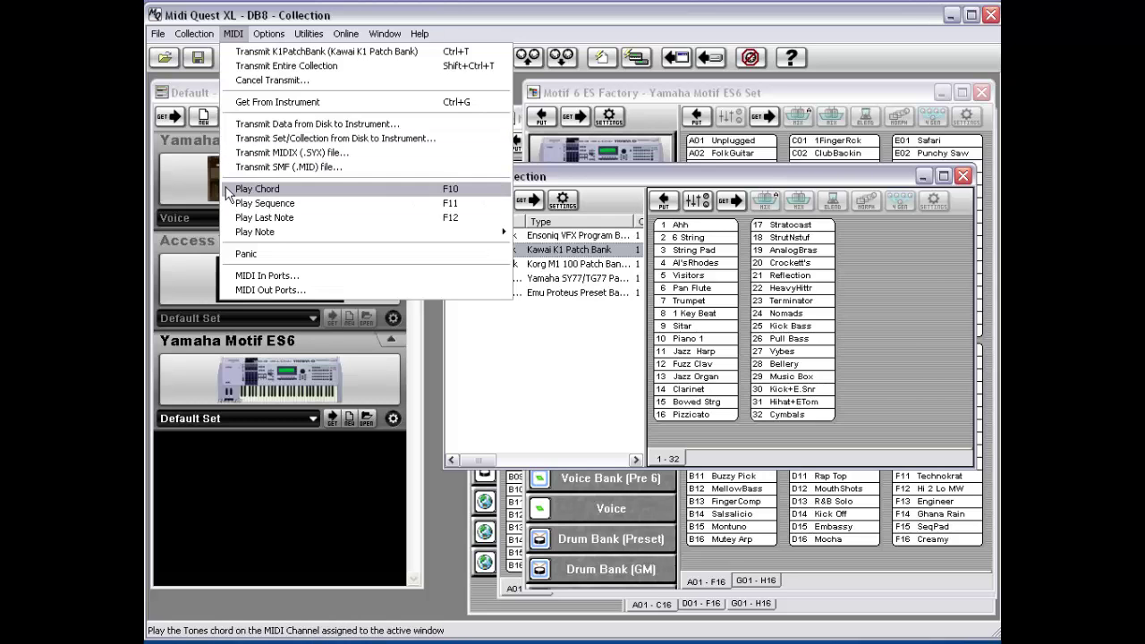
# Step: Browse the DB8 collection's MIDI menu commands, such as Play Chord and Play Note
pyautogui.moveTo(228, 236)
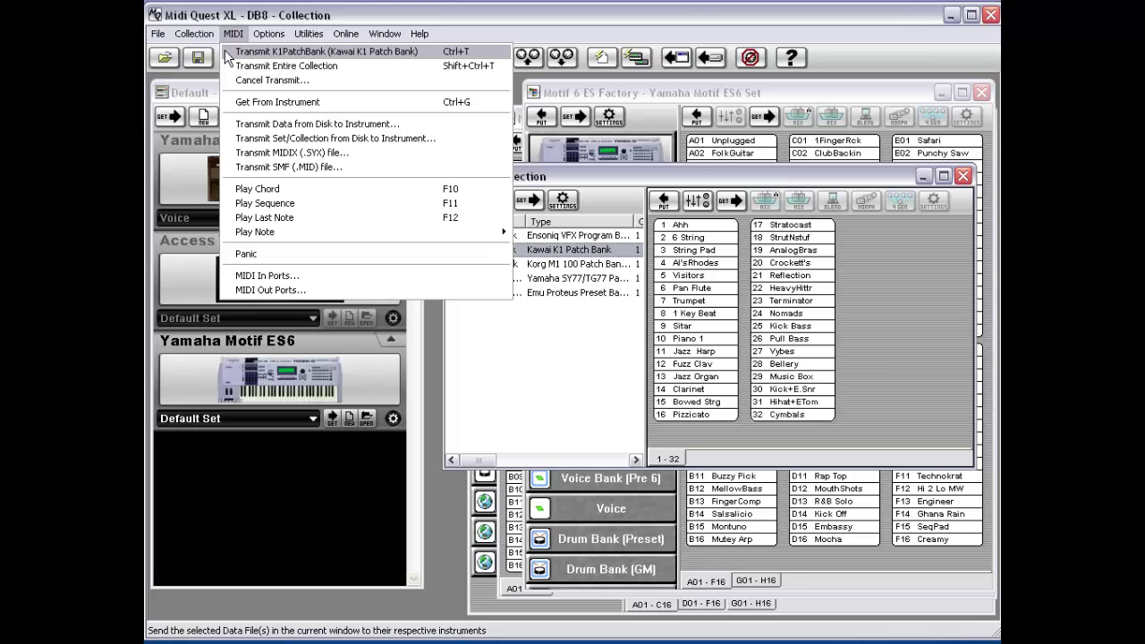
# Step: Review the MIDI menu in the Default Studio and DB8 Collection windows, clearing the K1PatchBank selection
pyautogui.click(206, 94)
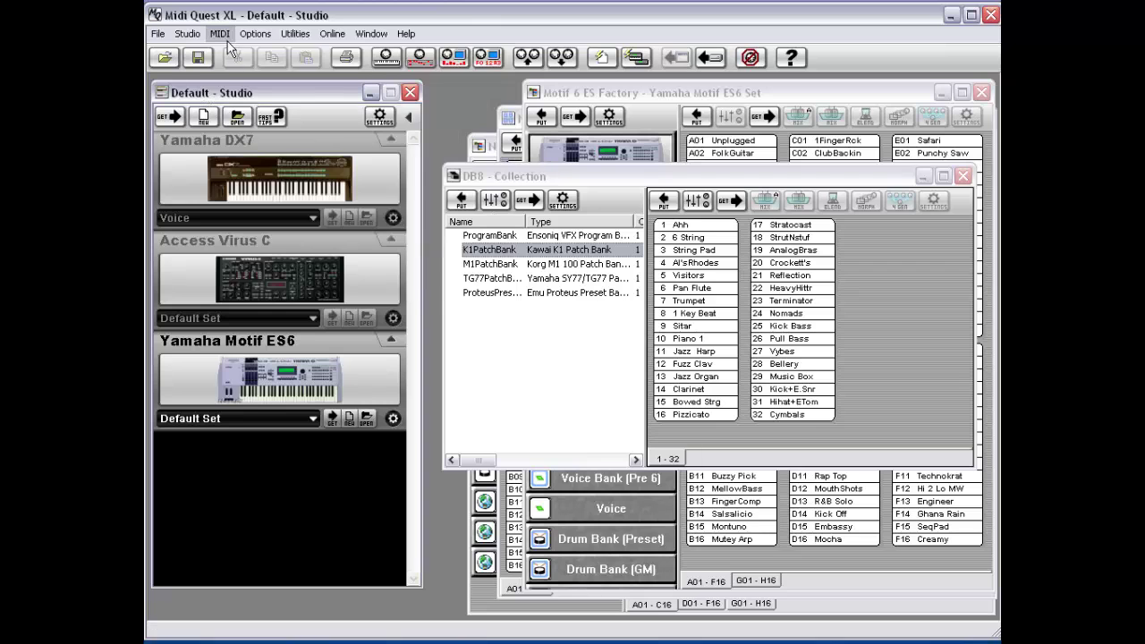
pyautogui.click(220, 34)
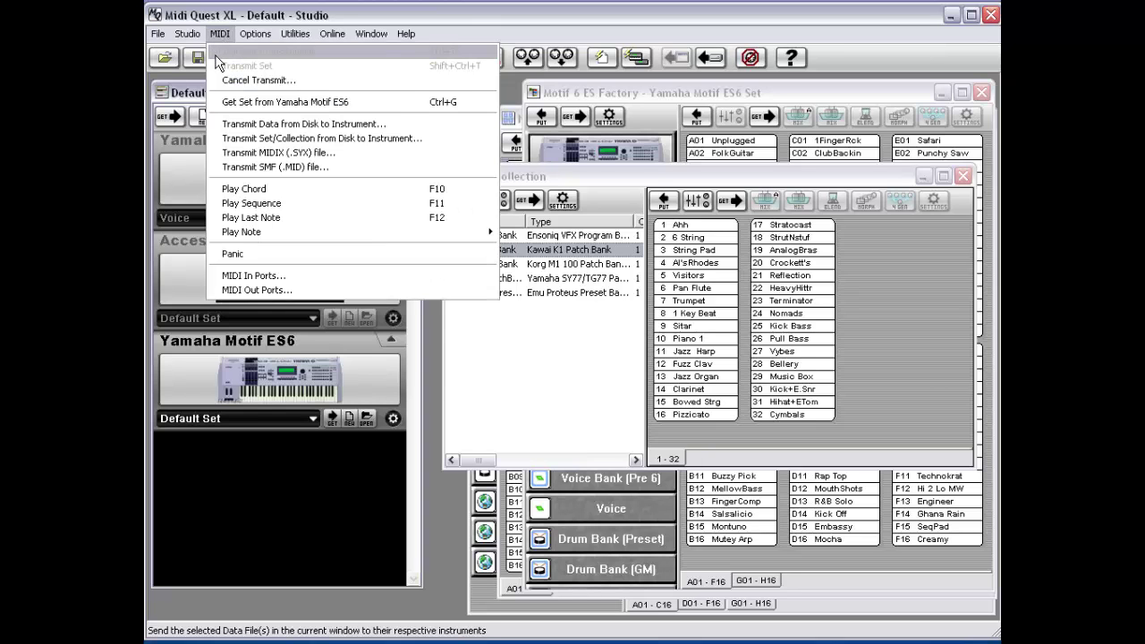
pyautogui.click(188, 93)
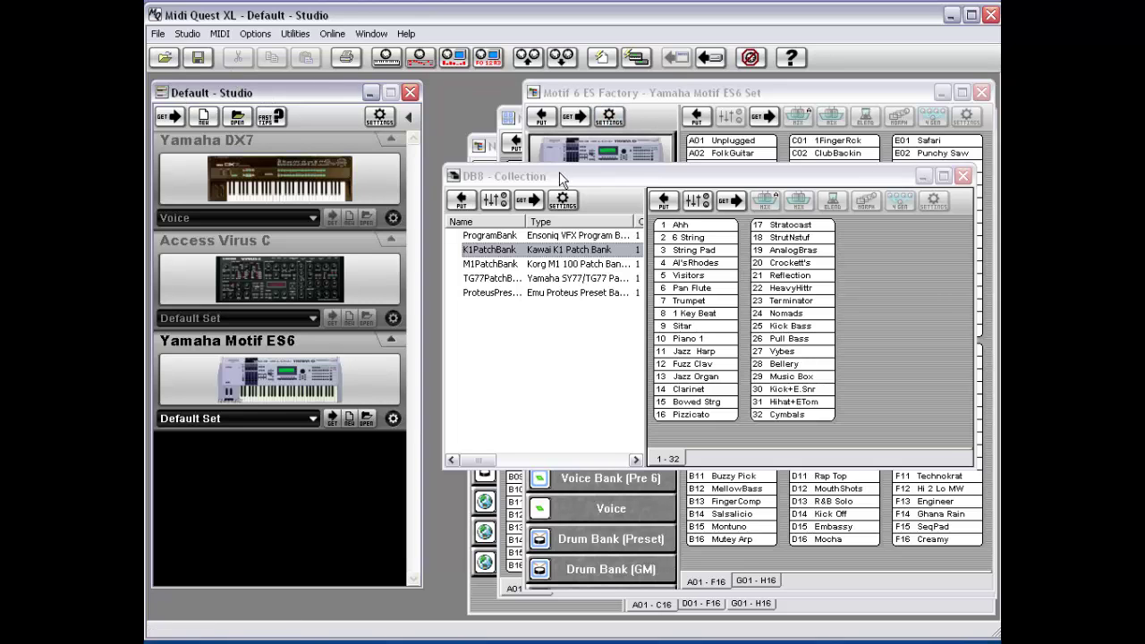
pyautogui.click(559, 172)
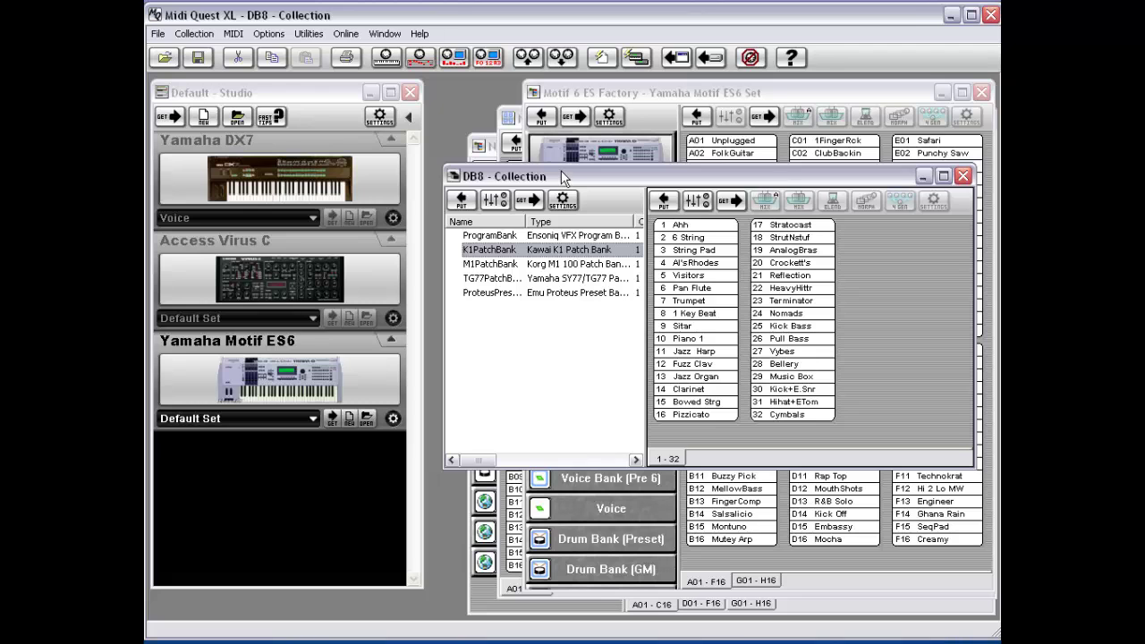
pyautogui.click(233, 36)
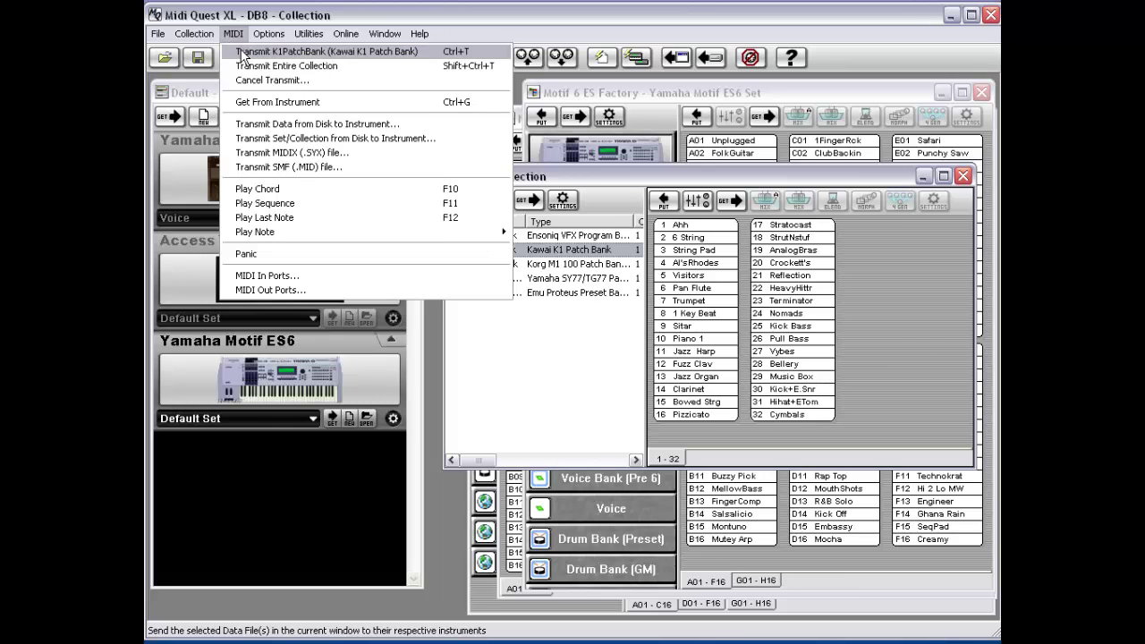
pyautogui.click(592, 254)
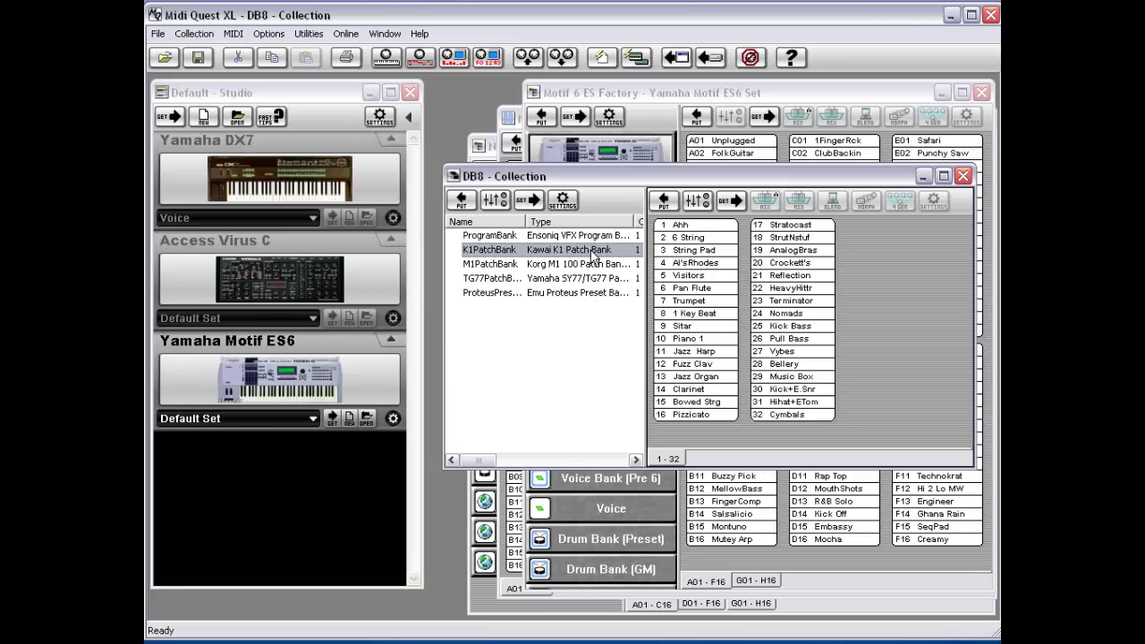
pyautogui.click(295, 157)
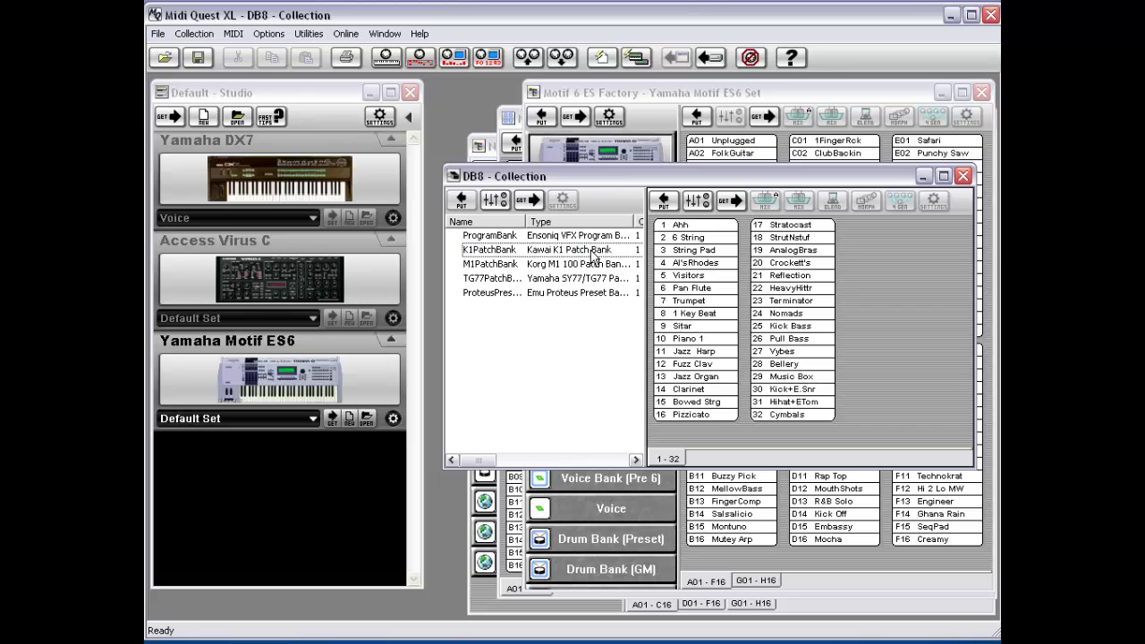
pyautogui.click(232, 33)
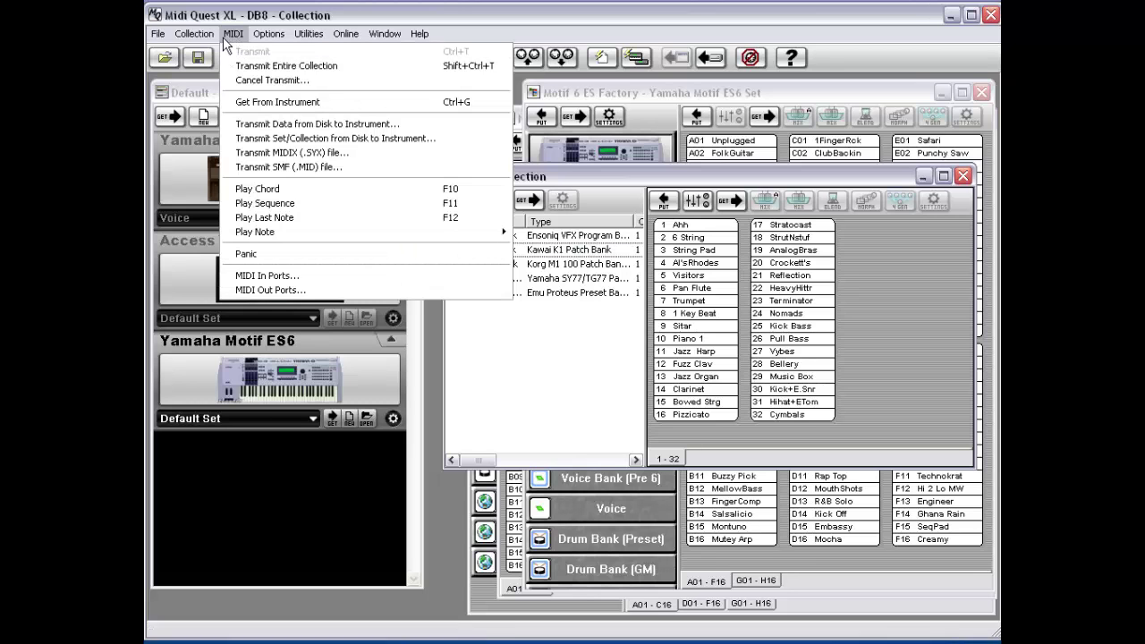
pyautogui.click(582, 345)
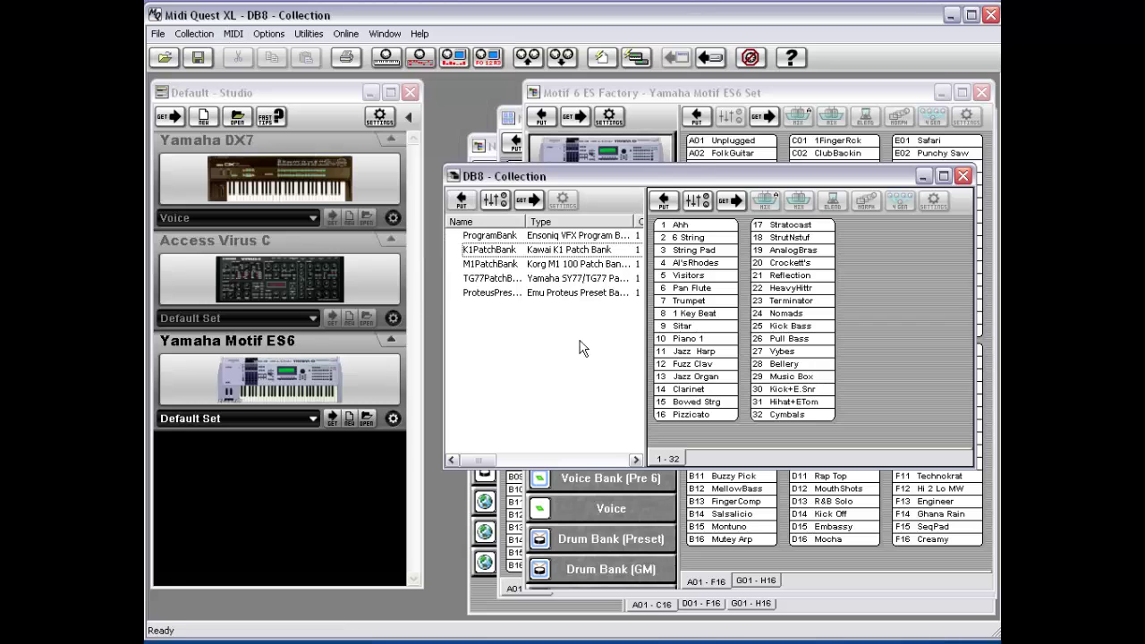
# Step: Select K1PatchBank and M1PatchBank together, check MIDI Transmit, and bring the Motif ES6 Set forward
pyautogui.click(511, 255)
pyautogui.keyDown('shift'); pyautogui.click(511, 265); pyautogui.keyUp('shift')
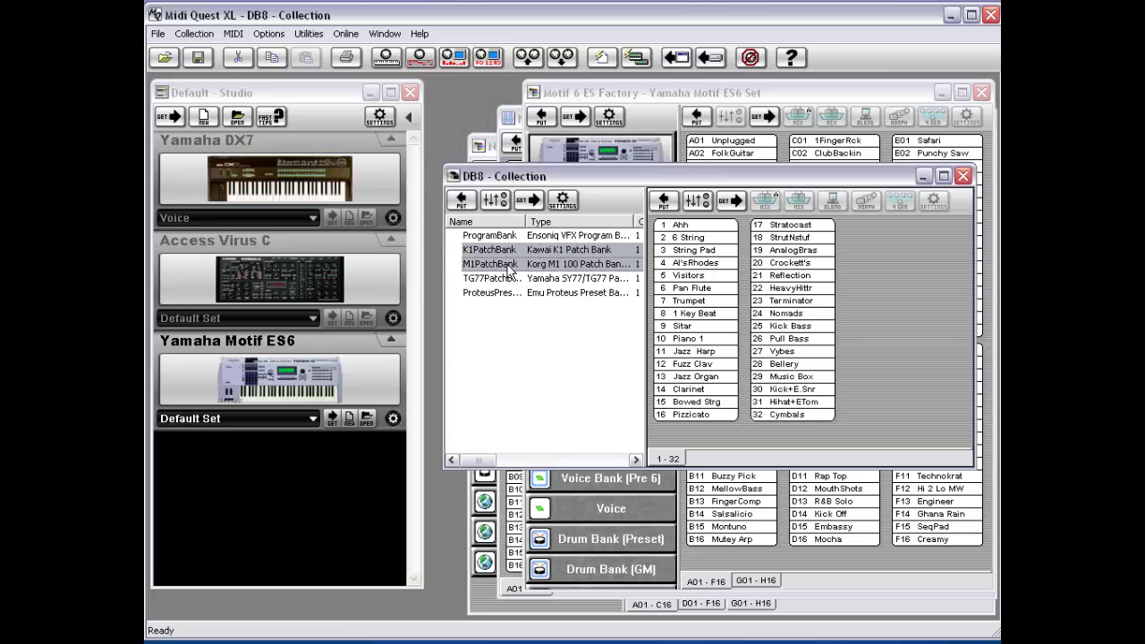
pyautogui.click(231, 34)
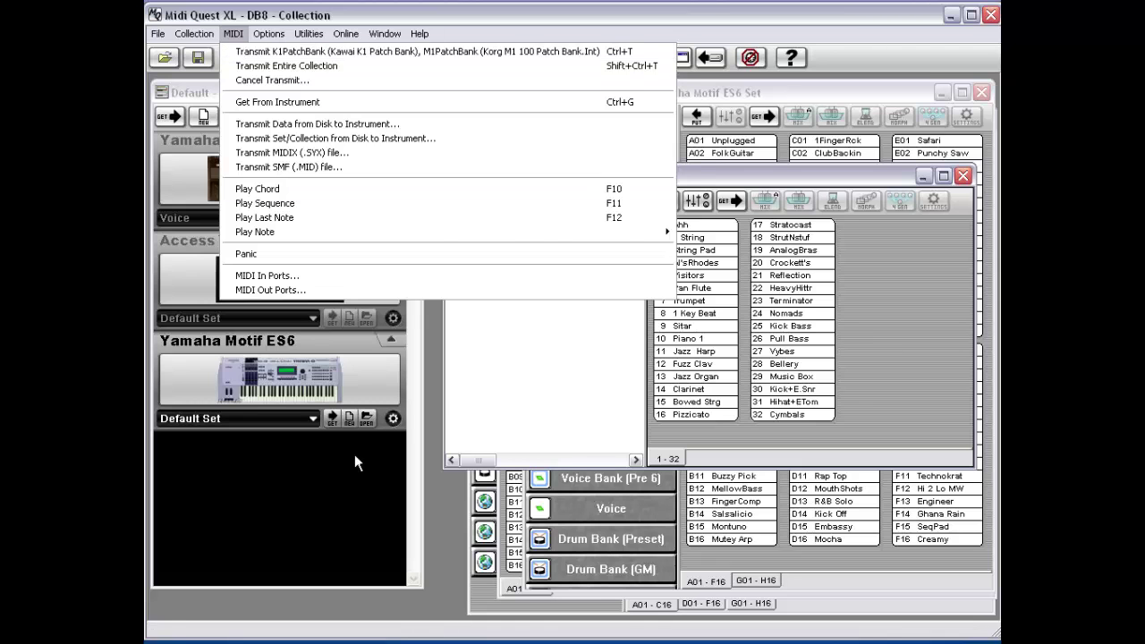
pyautogui.click(430, 482)
pyautogui.click(490, 152)
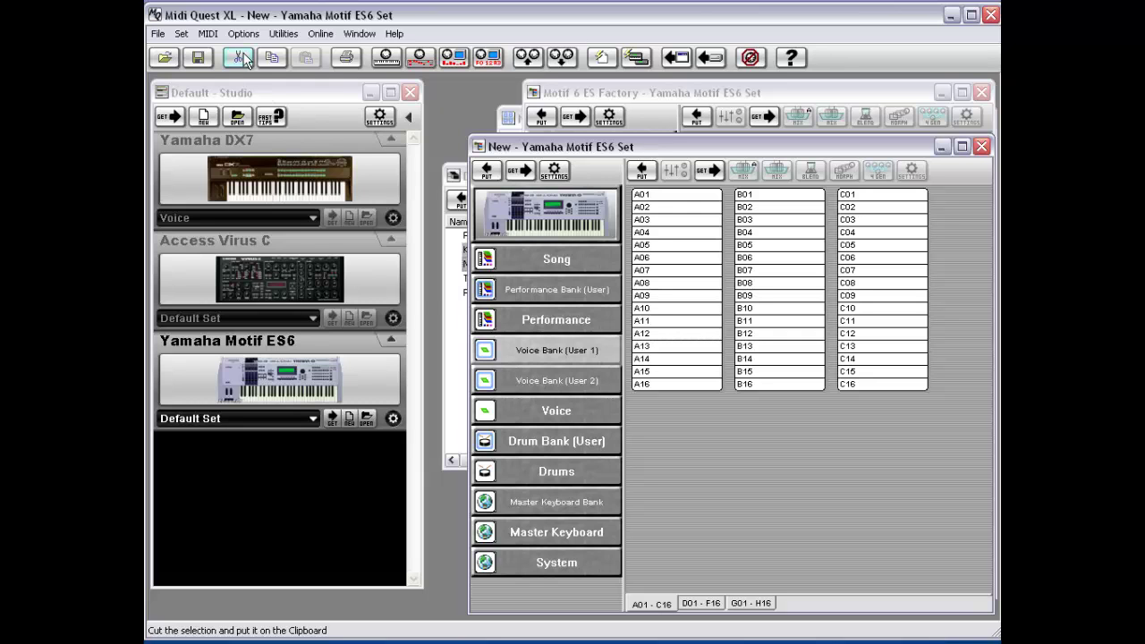
# Step: Check the MIDI menu for the new Motif set and Voice Bank (User 2), then activate Motif 6 ES Factory
pyautogui.click(208, 33)
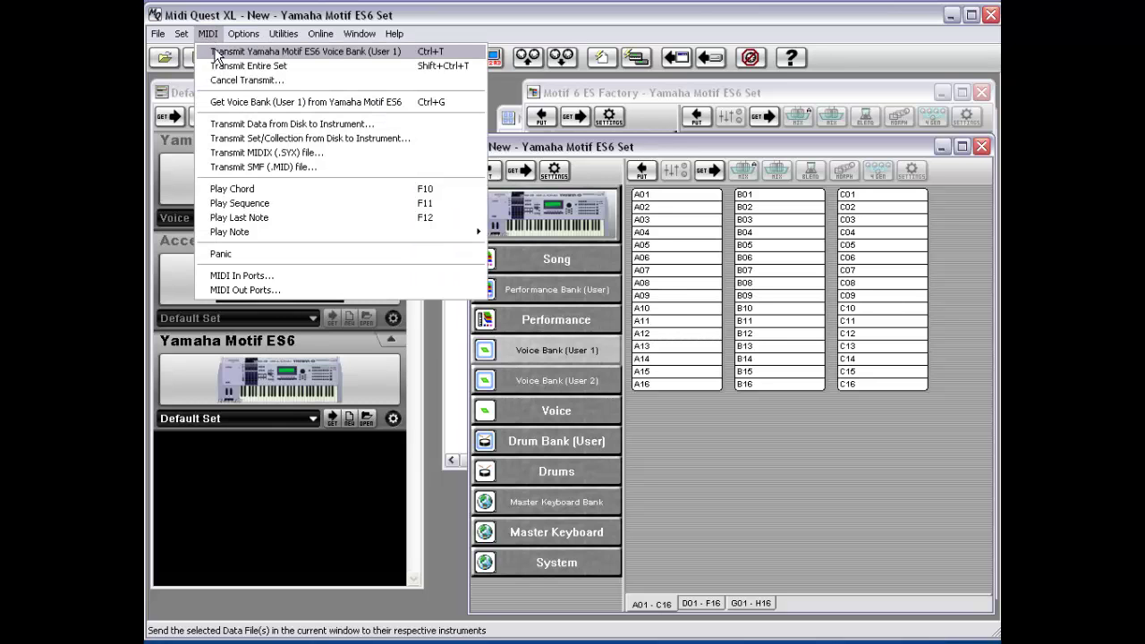
pyautogui.click(577, 268)
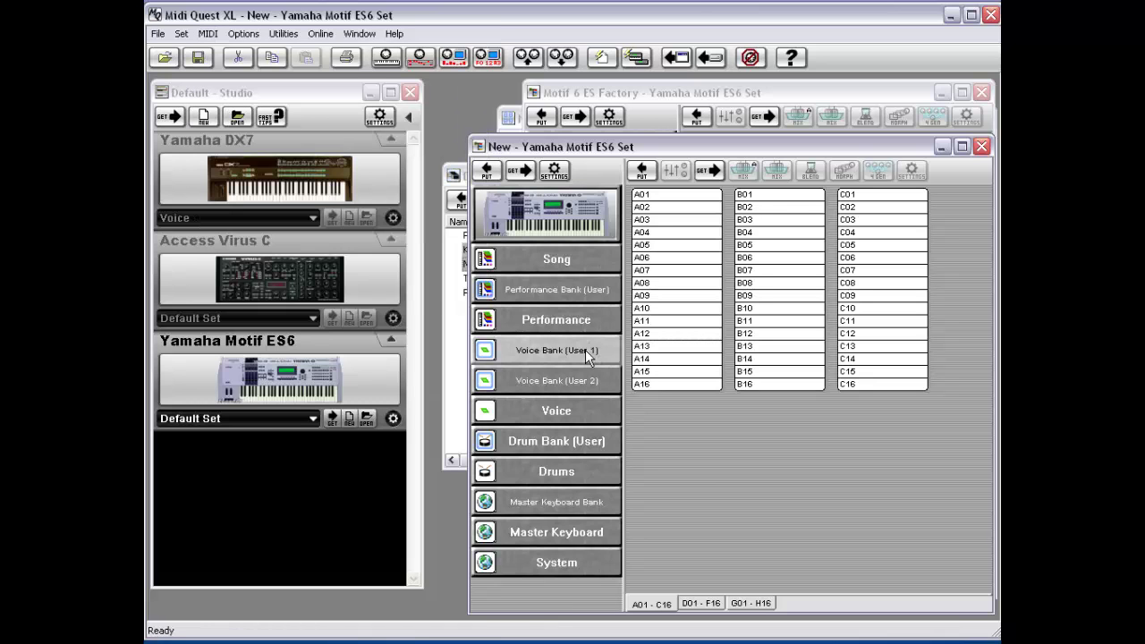
pyautogui.click(540, 380)
pyautogui.click(207, 33)
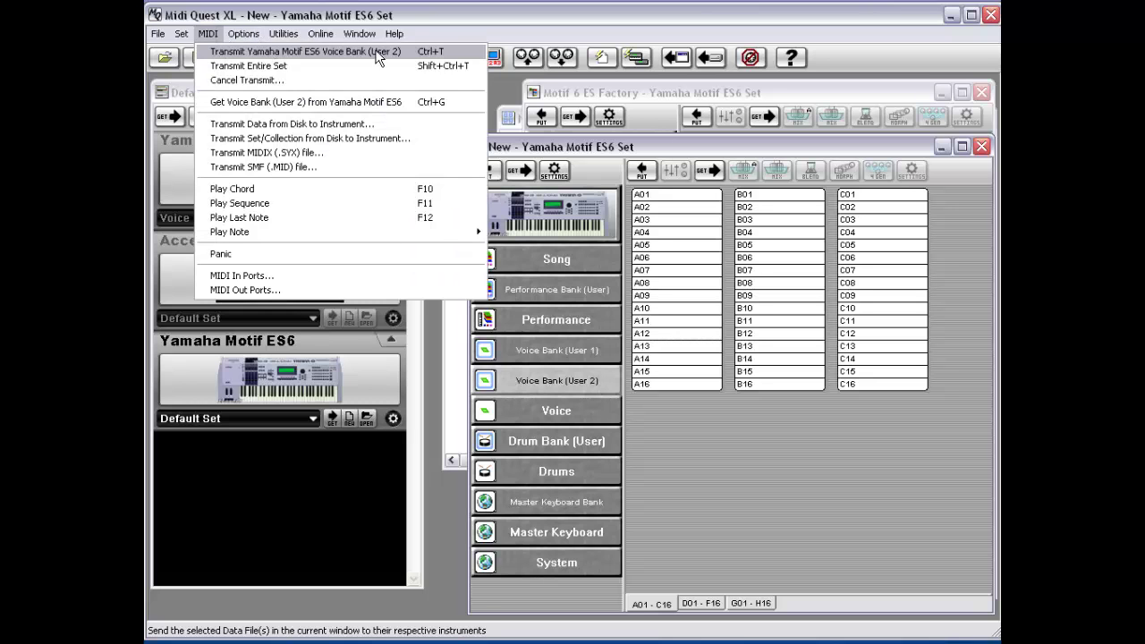
pyautogui.click(598, 253)
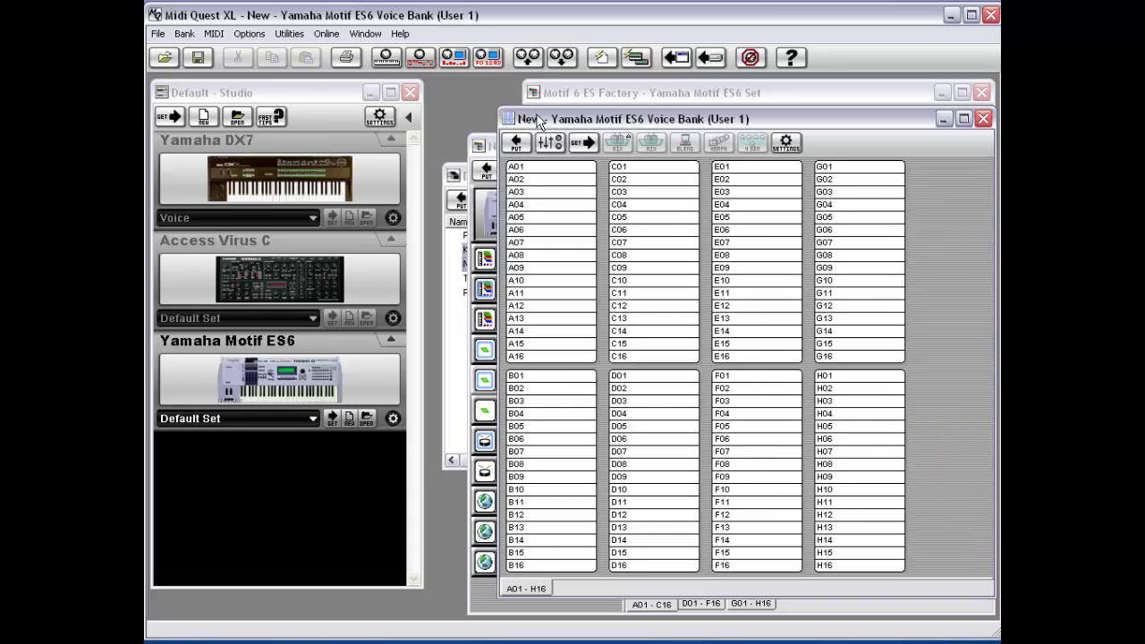
pyautogui.click(684, 99)
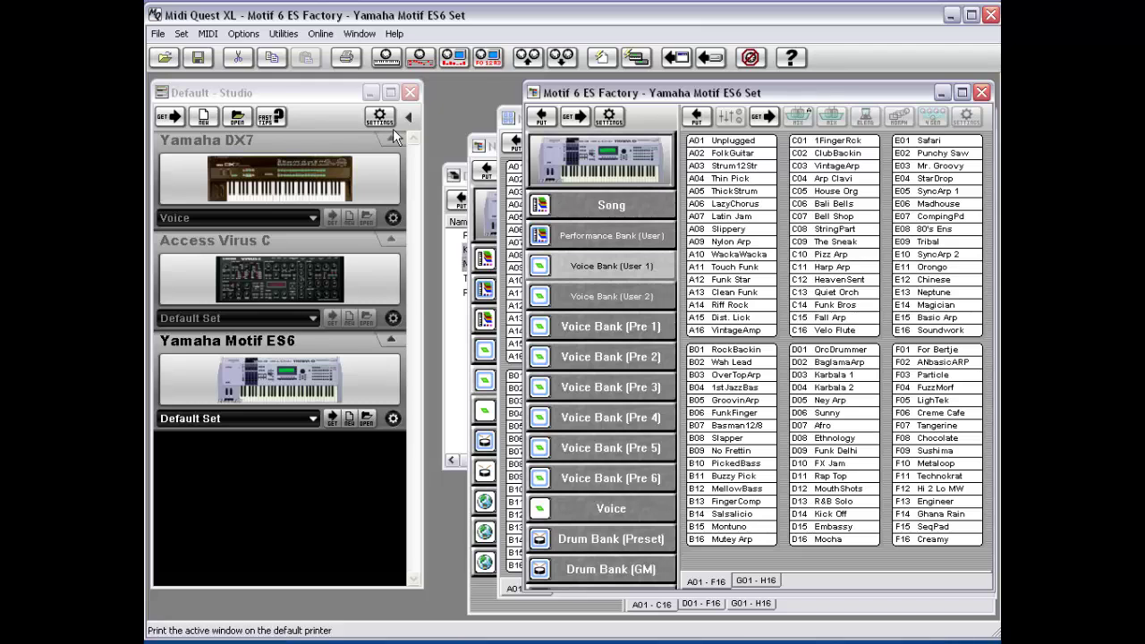
# Step: Browse the Options and MIDI menus, activate DB8 - Collection, and check its MIDI and Collection menus
pyautogui.click(240, 34)
pyautogui.moveTo(207, 33)
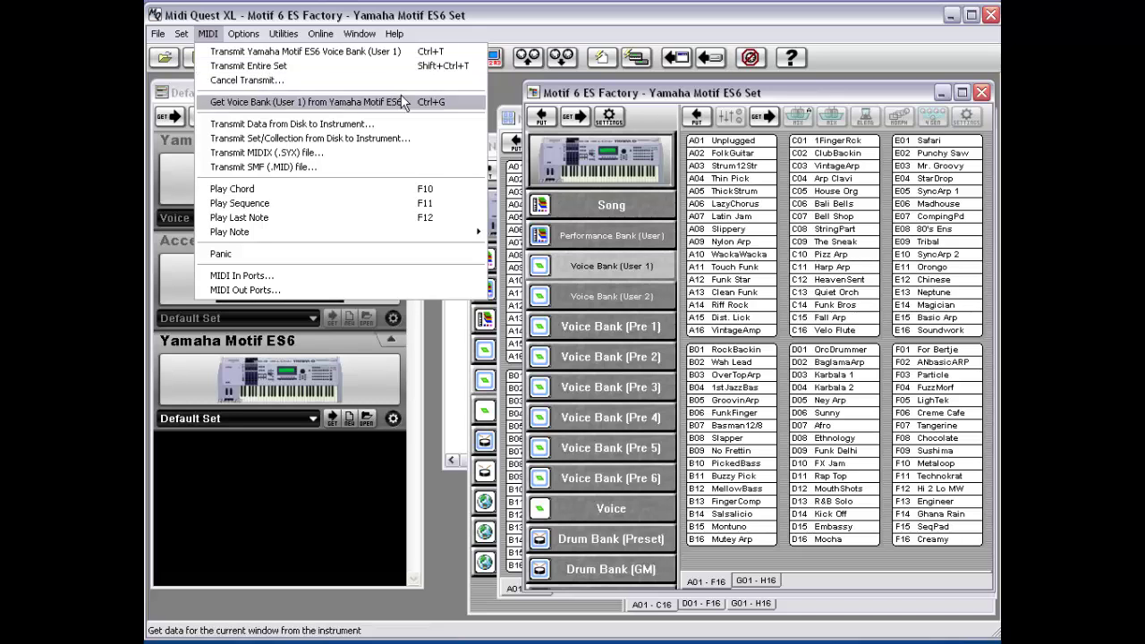
pyautogui.click(548, 132)
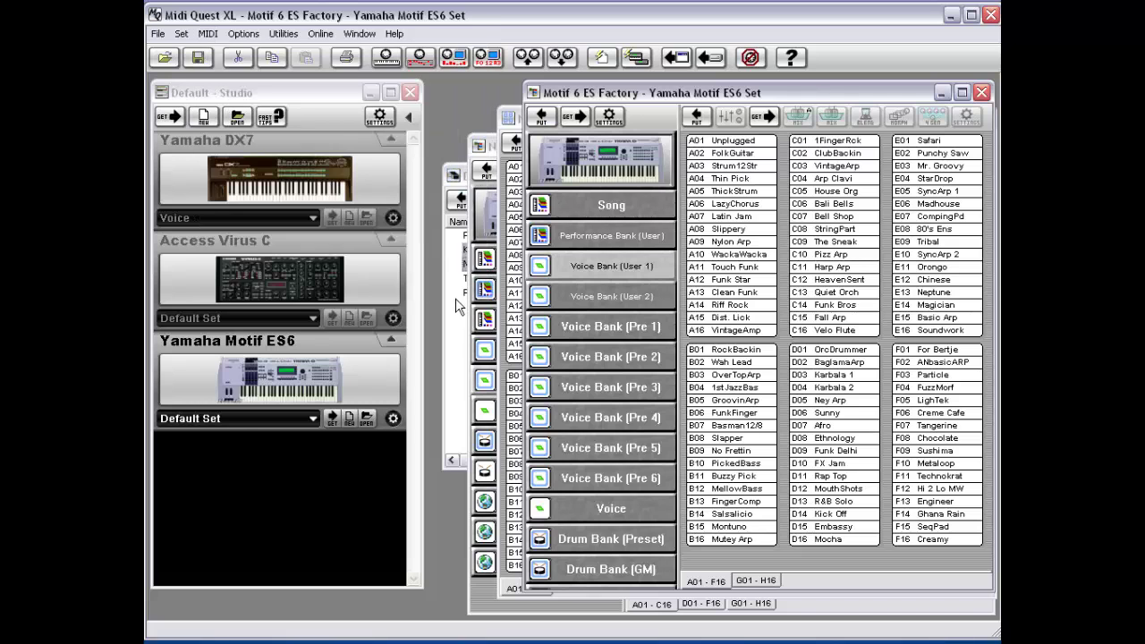
pyautogui.click(456, 179)
pyautogui.click(483, 178)
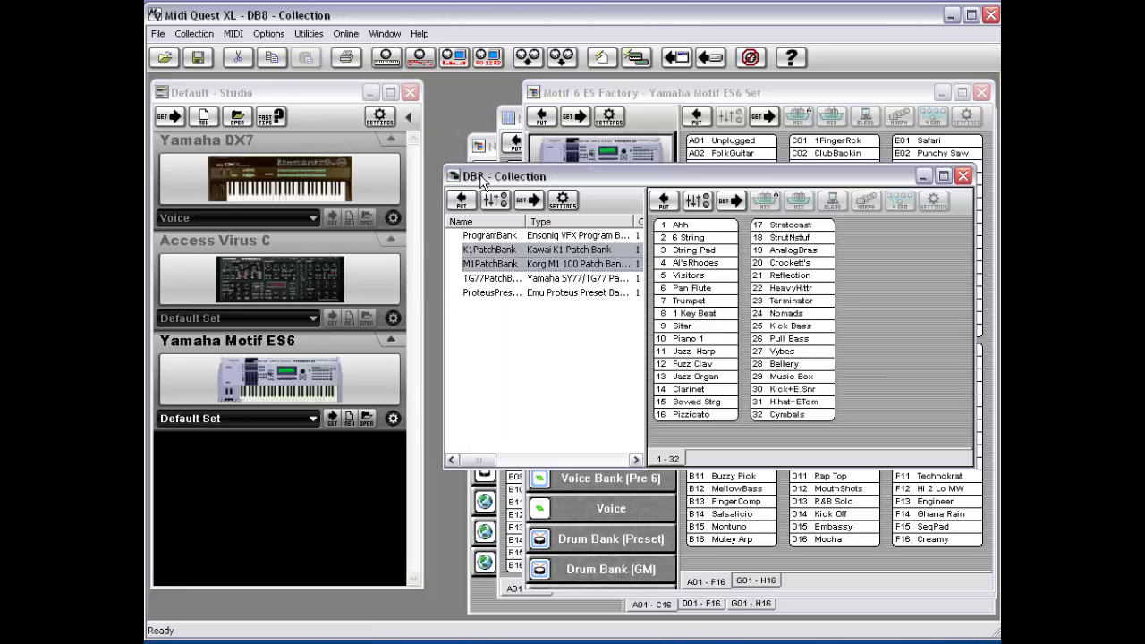
pyautogui.click(233, 33)
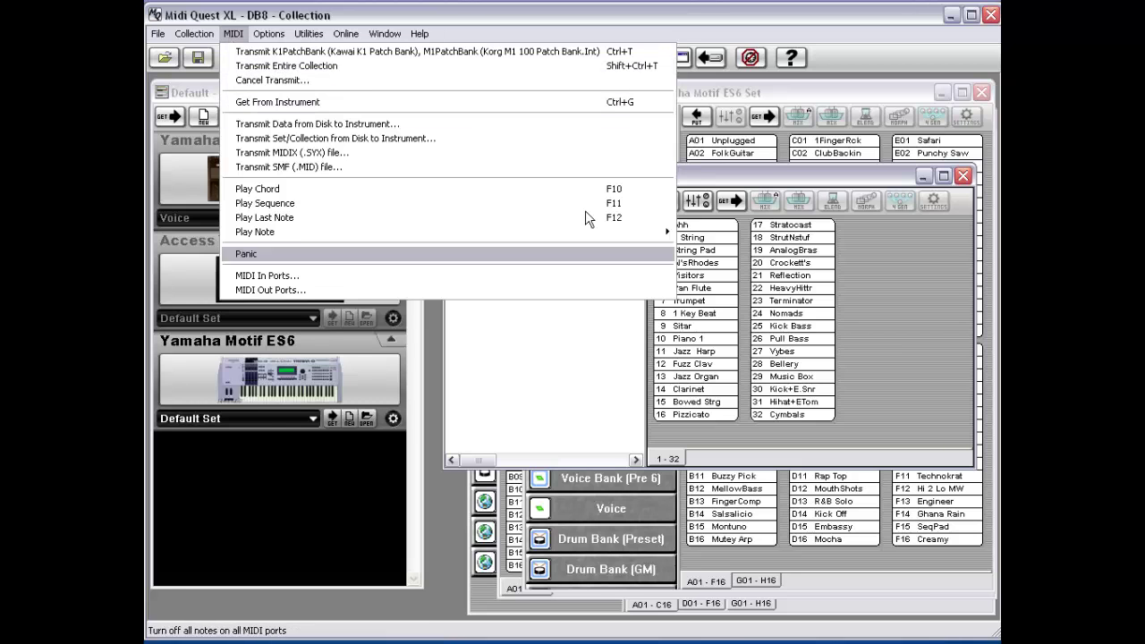
pyautogui.click(622, 336)
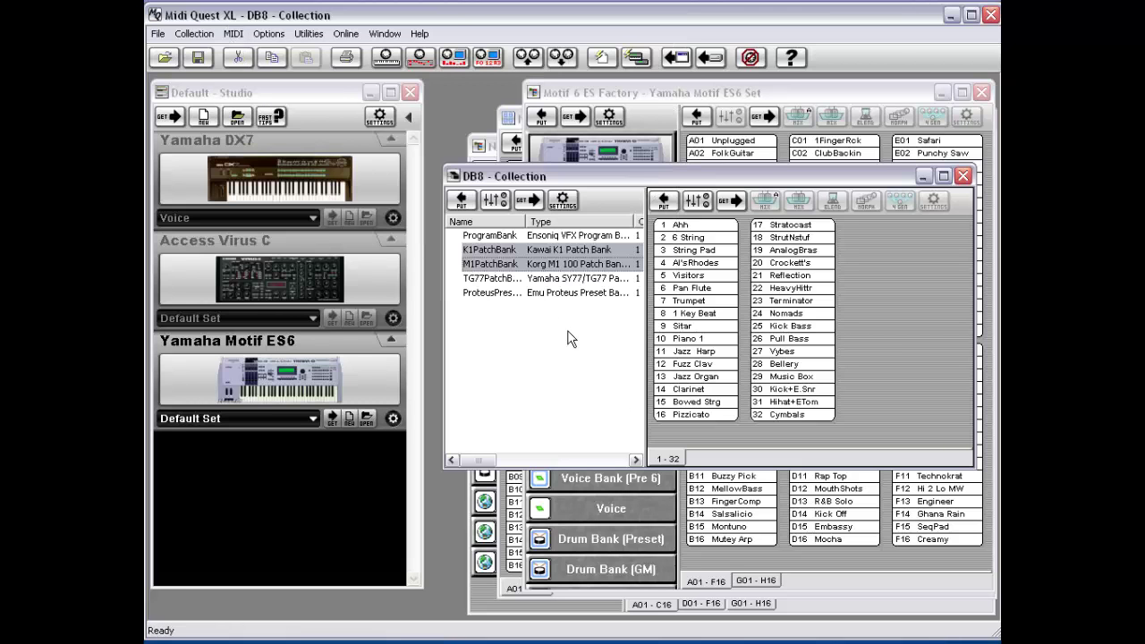
pyautogui.click(195, 34)
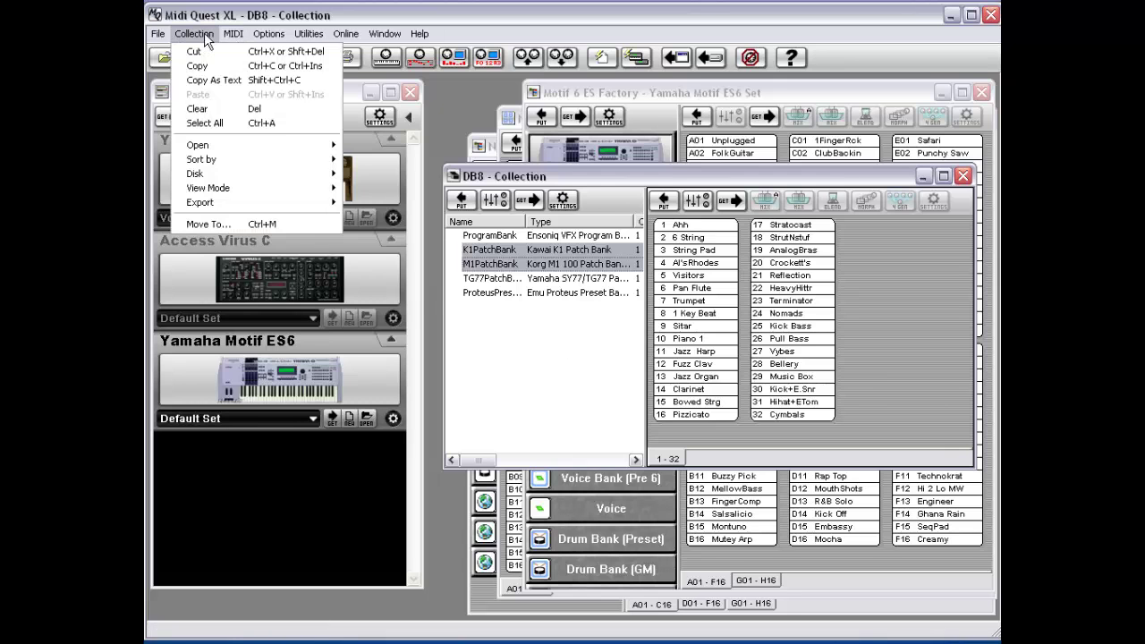
pyautogui.click(234, 35)
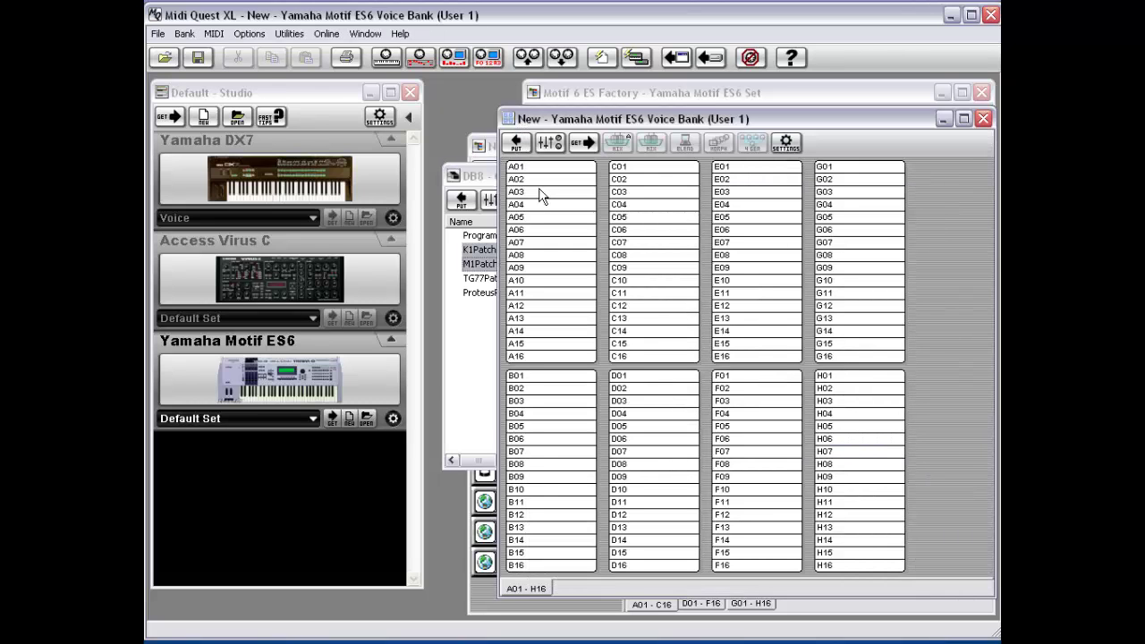
# Step: Select slots A02–A07 and get them from the Motif ES6 via the context menu, then deselect
pyautogui.click(598, 177)
pyautogui.moveTo(592, 178); pyautogui.dragTo(583, 247)
pyautogui.rightClick(597, 206)
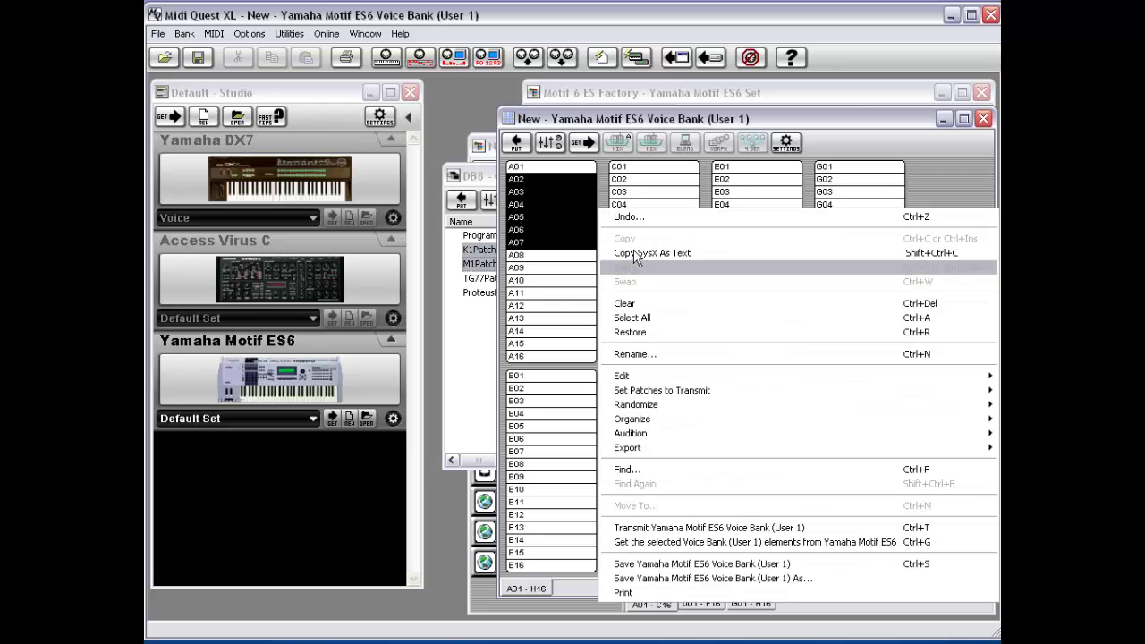
pyautogui.click(663, 542)
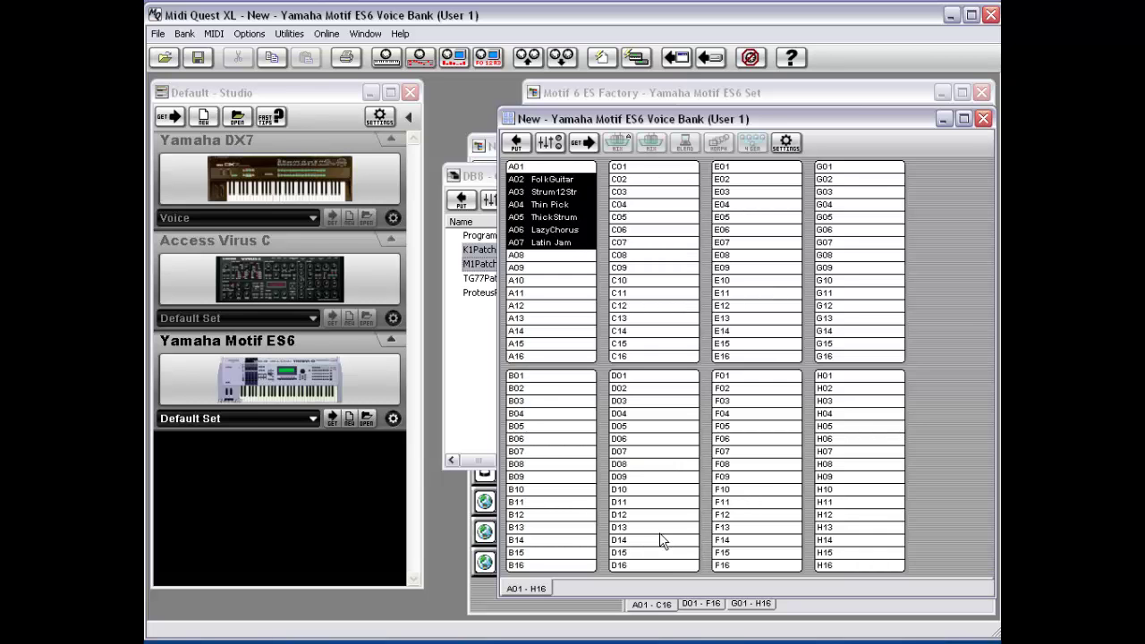
pyautogui.click(604, 194)
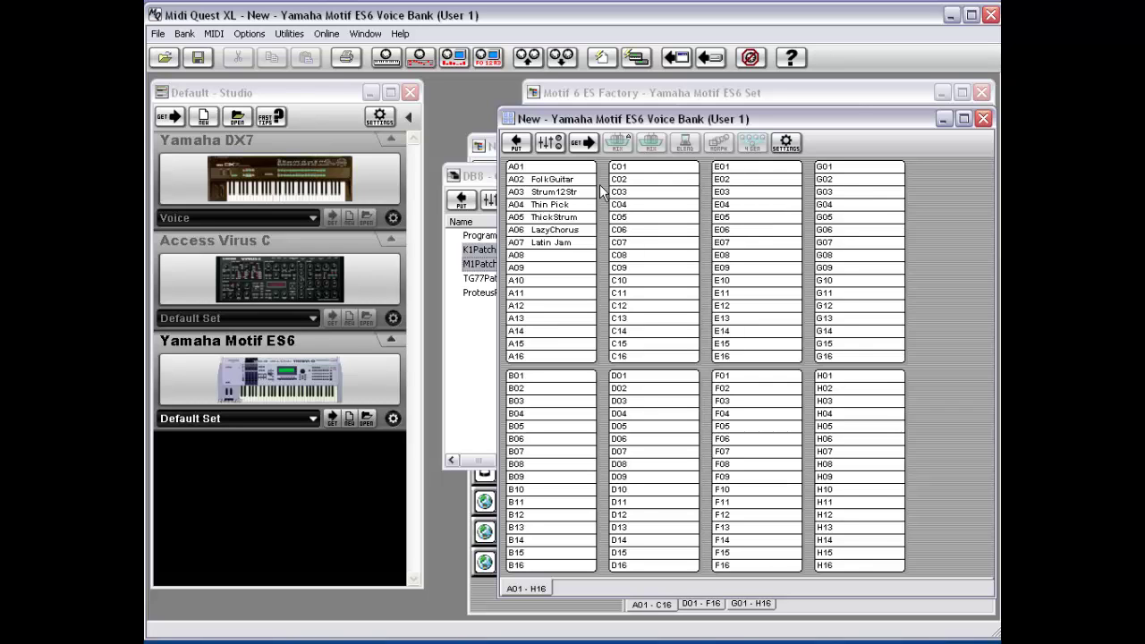
# Step: Check the MIDI menu, then select A04 Thin Pick and add A06 LazyChorus and A02 FolkGuitar
pyautogui.click(214, 34)
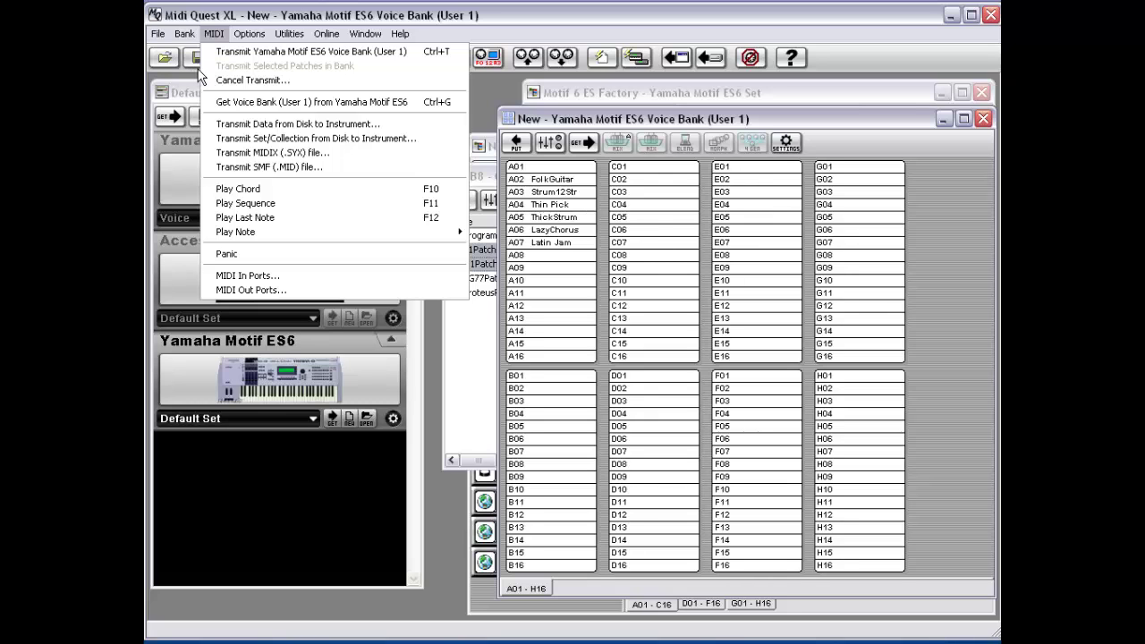
pyautogui.click(554, 204)
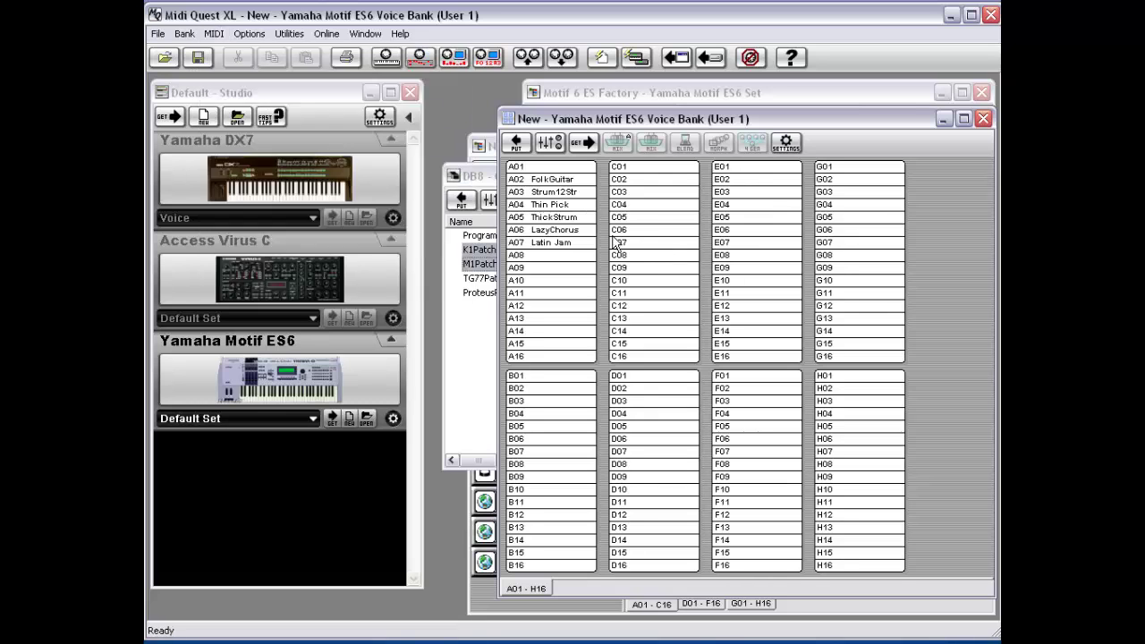
pyautogui.click(554, 204)
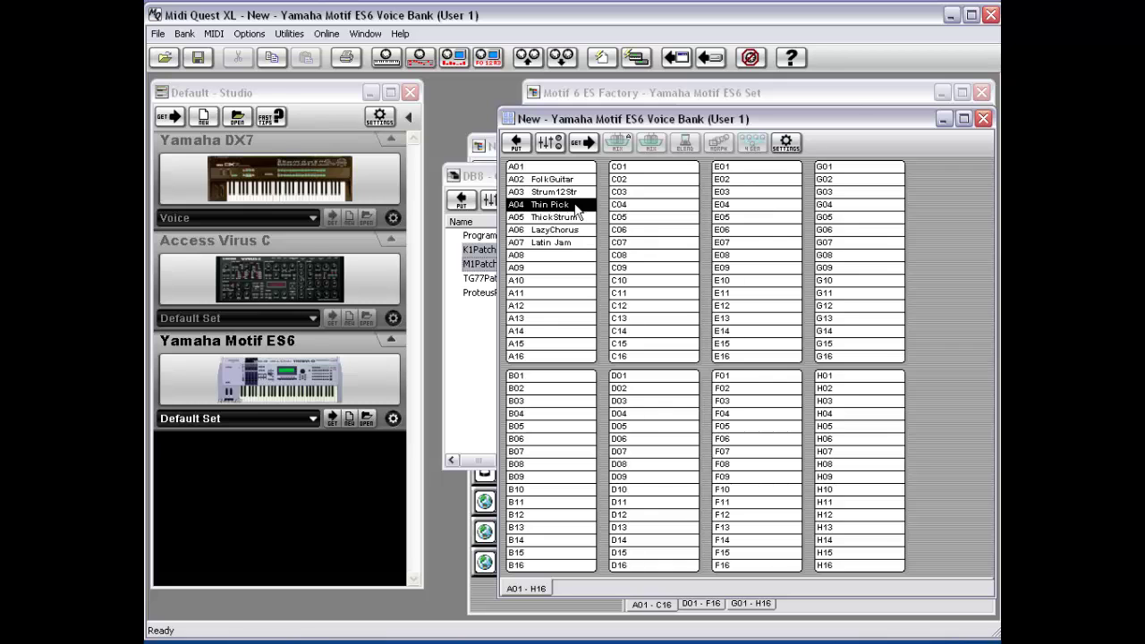
pyautogui.click(214, 34)
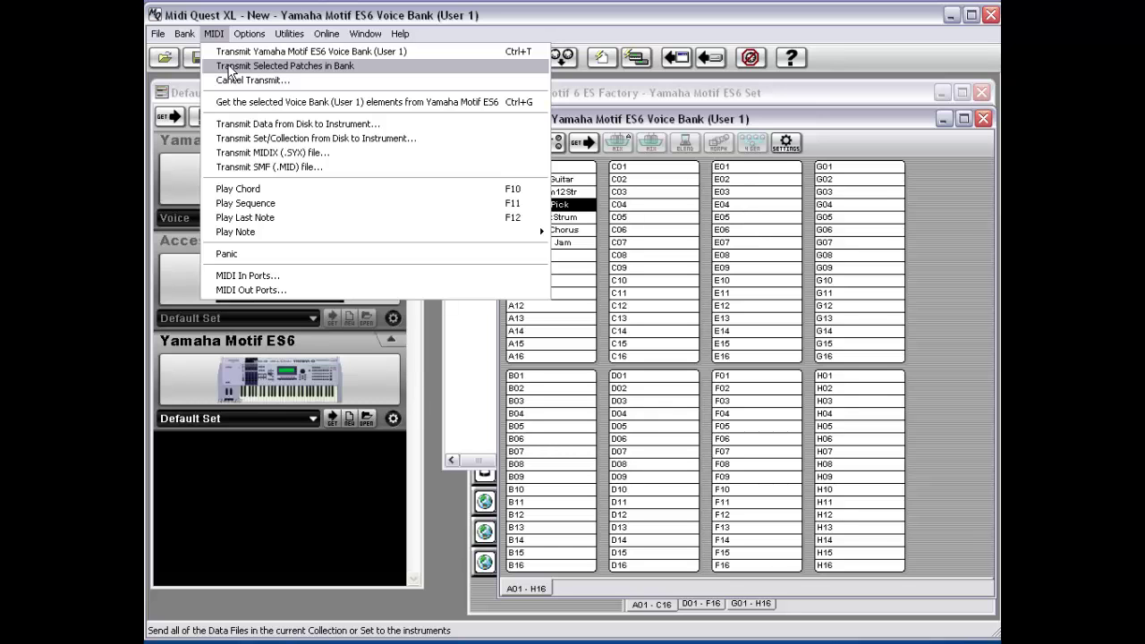
pyautogui.click(702, 59)
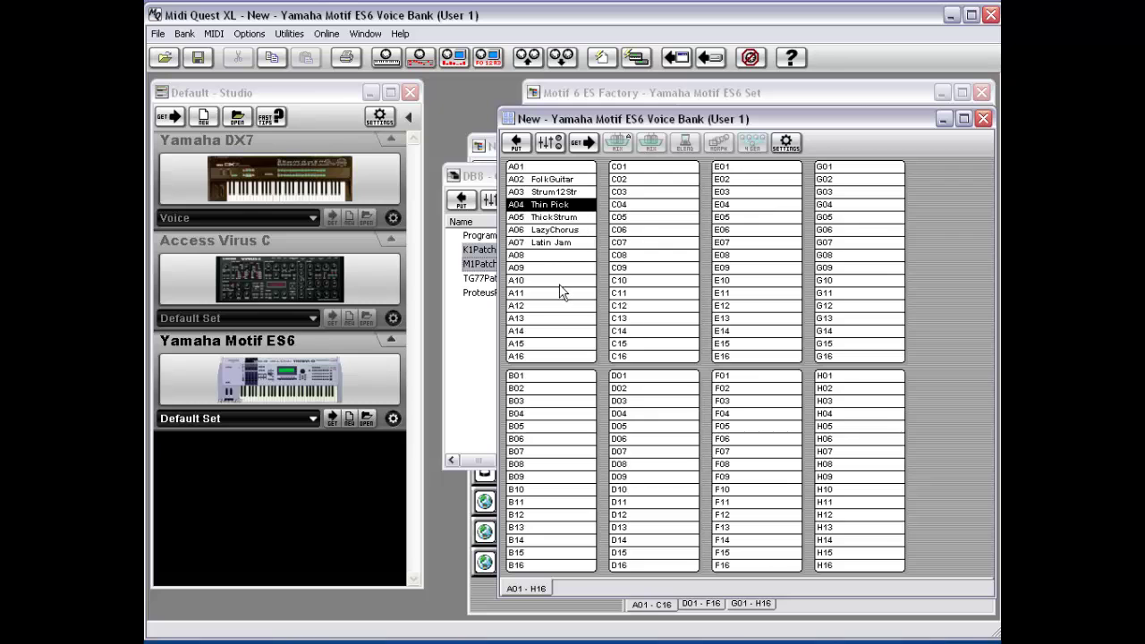
pyautogui.keyDown('ctrl'); pyautogui.click(572, 230); pyautogui.keyUp('ctrl')
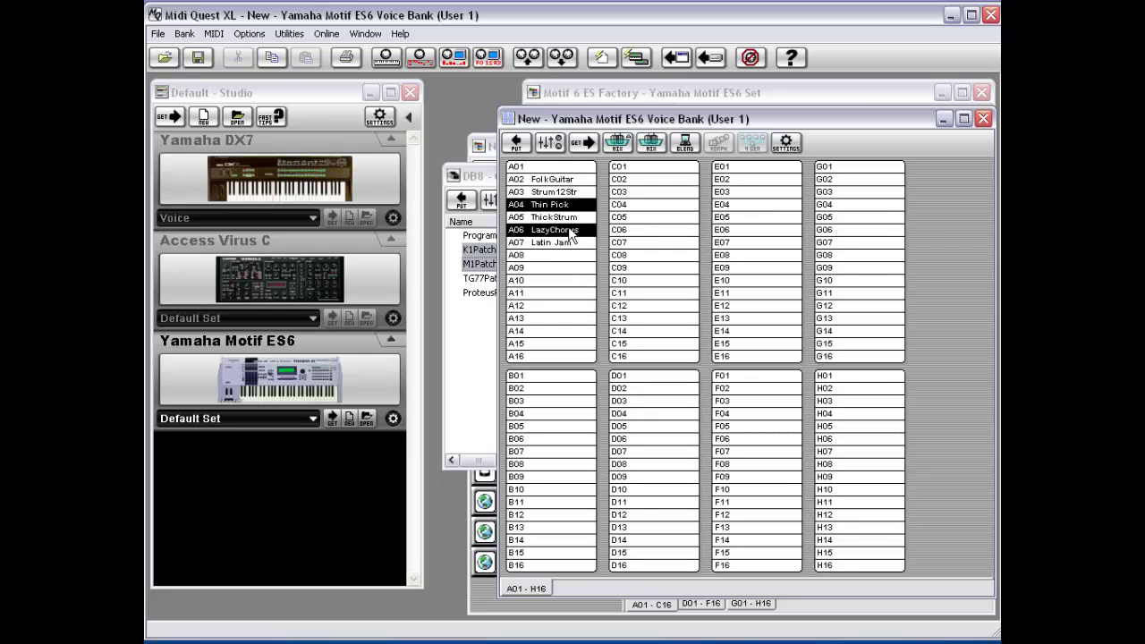
pyautogui.keyDown('ctrl'); pyautogui.click(582, 181); pyautogui.keyUp('ctrl')
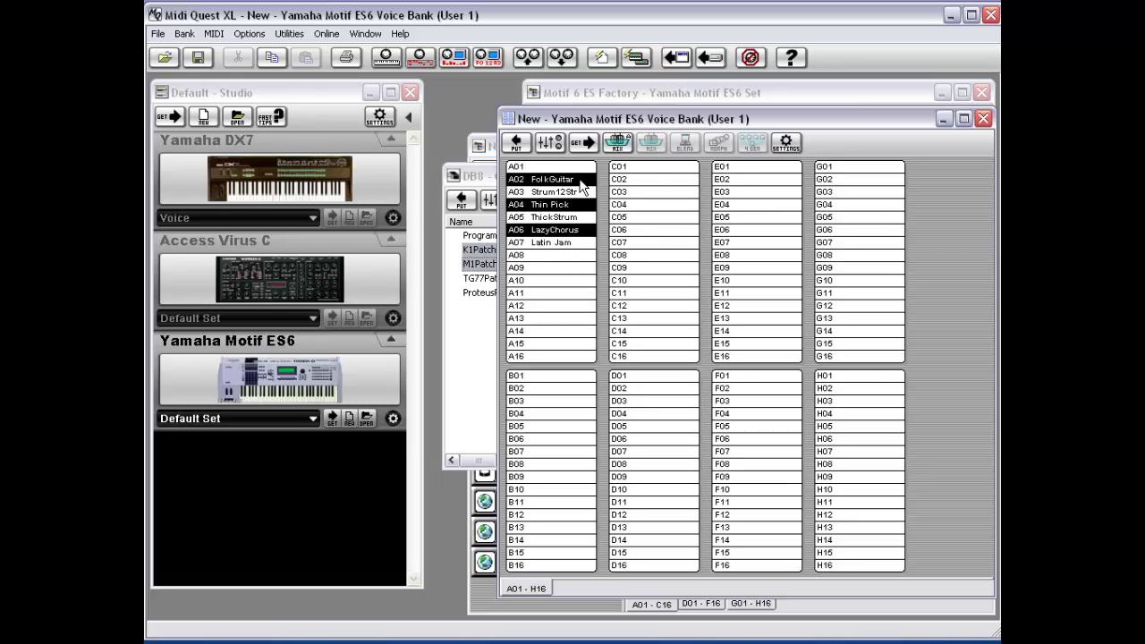
# Step: Uncheck Audition Enable on the Preferences Bank Edit tab, then open the MIDI menu
pyautogui.click(242, 35)
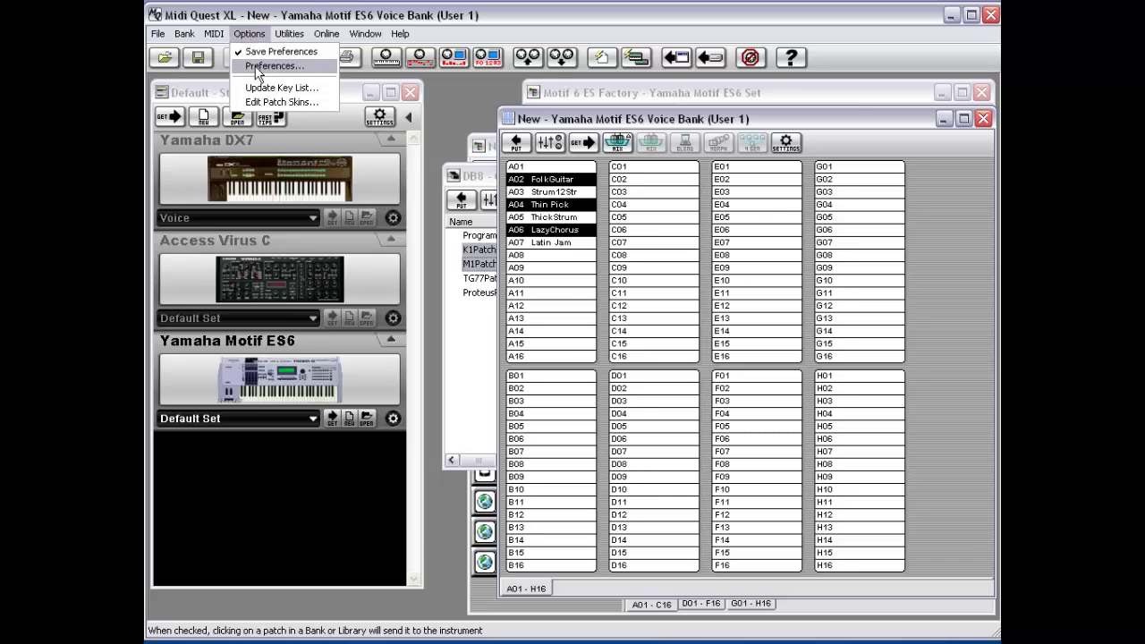
pyautogui.click(255, 67)
pyautogui.click(476, 161)
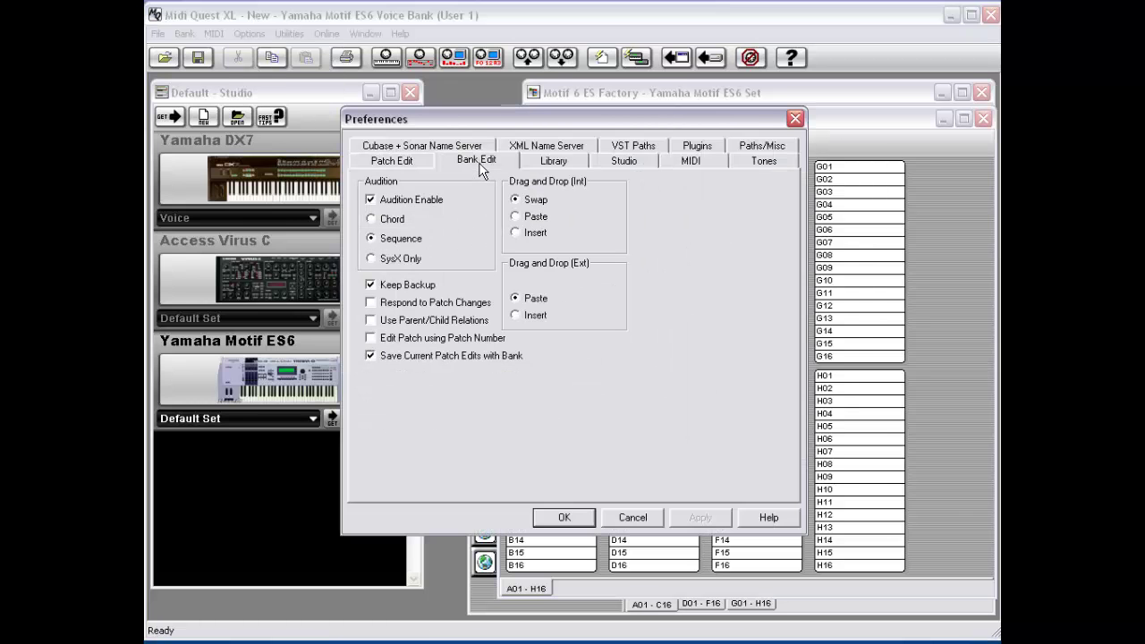
pyautogui.click(410, 198)
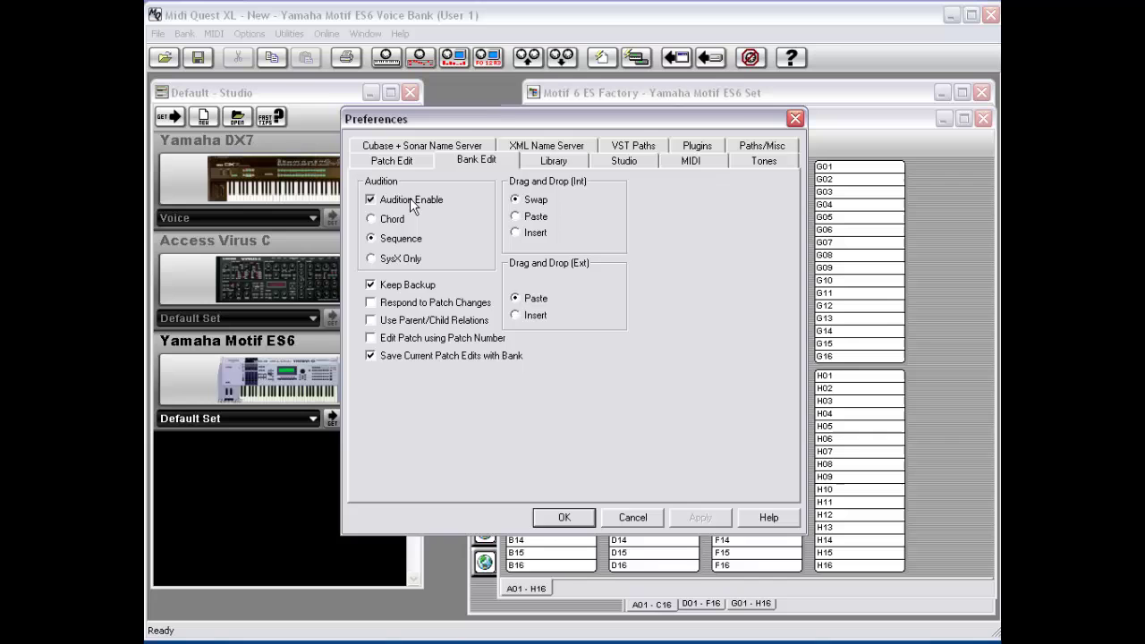
pyautogui.click(563, 517)
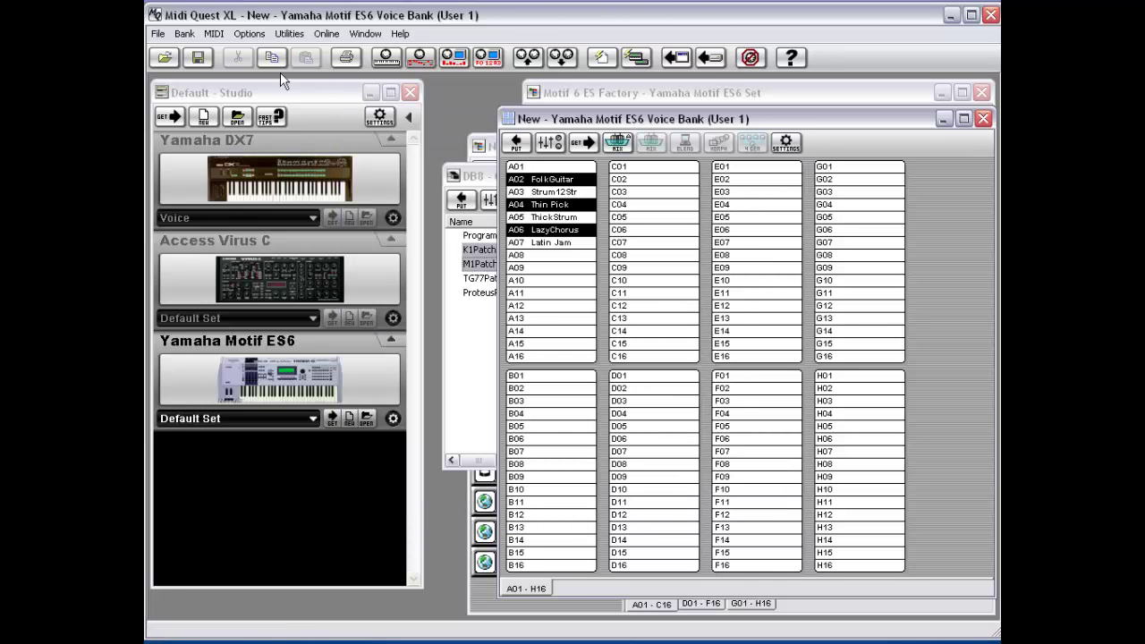
pyautogui.click(215, 34)
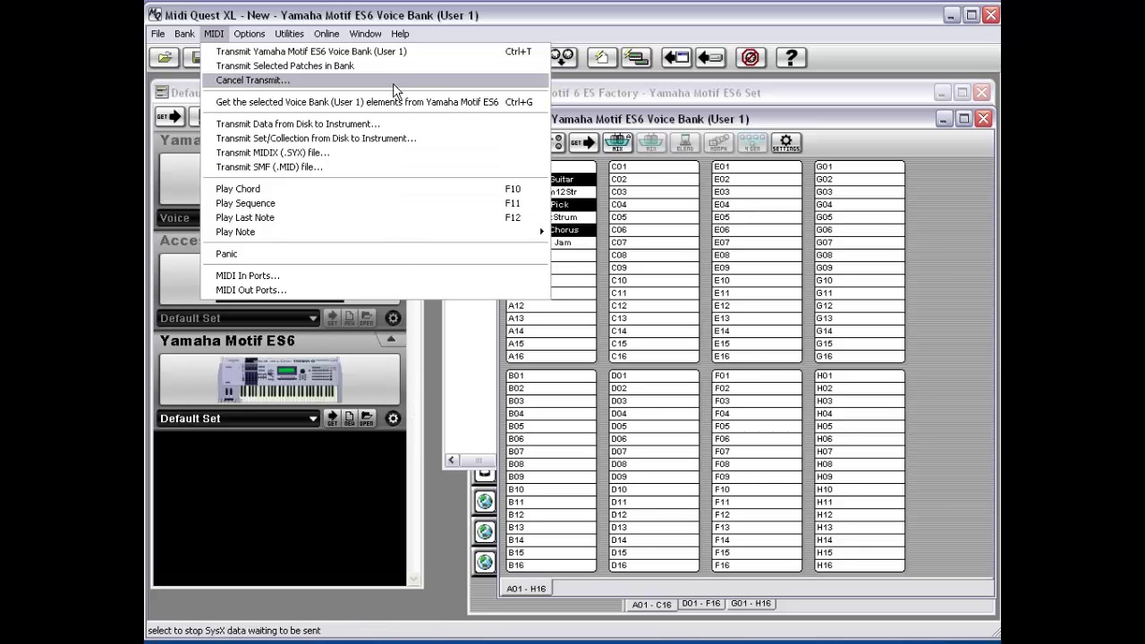
# Step: Close the MIDI menu and activate the Motif 6 ES Factory - Yamaha Motif ES6 Set window
pyautogui.click(494, 372)
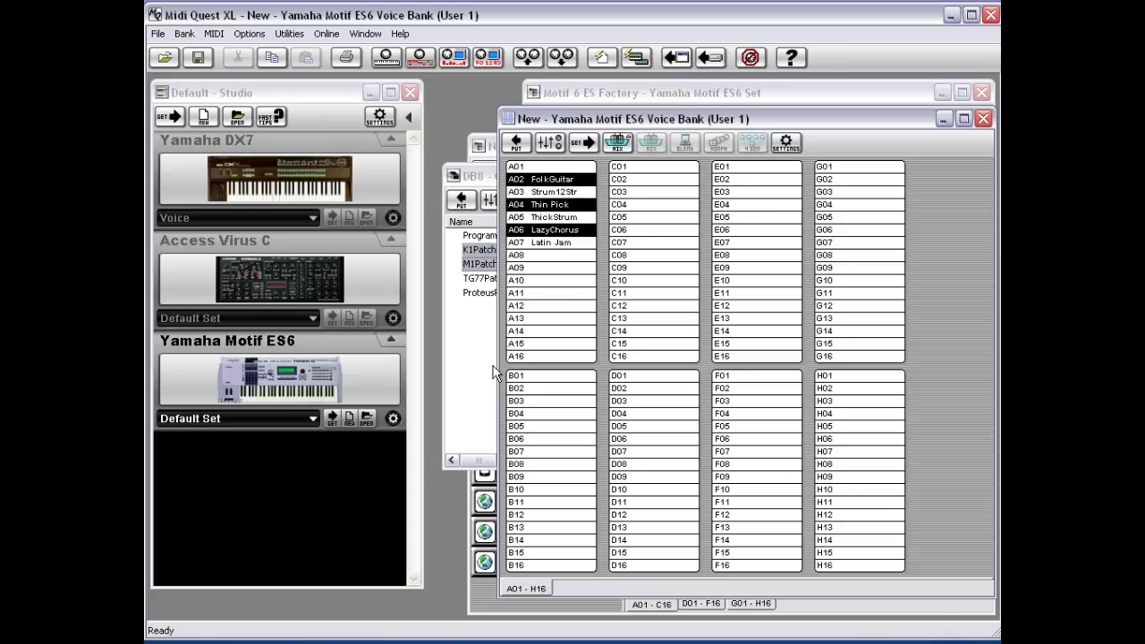
pyautogui.click(630, 91)
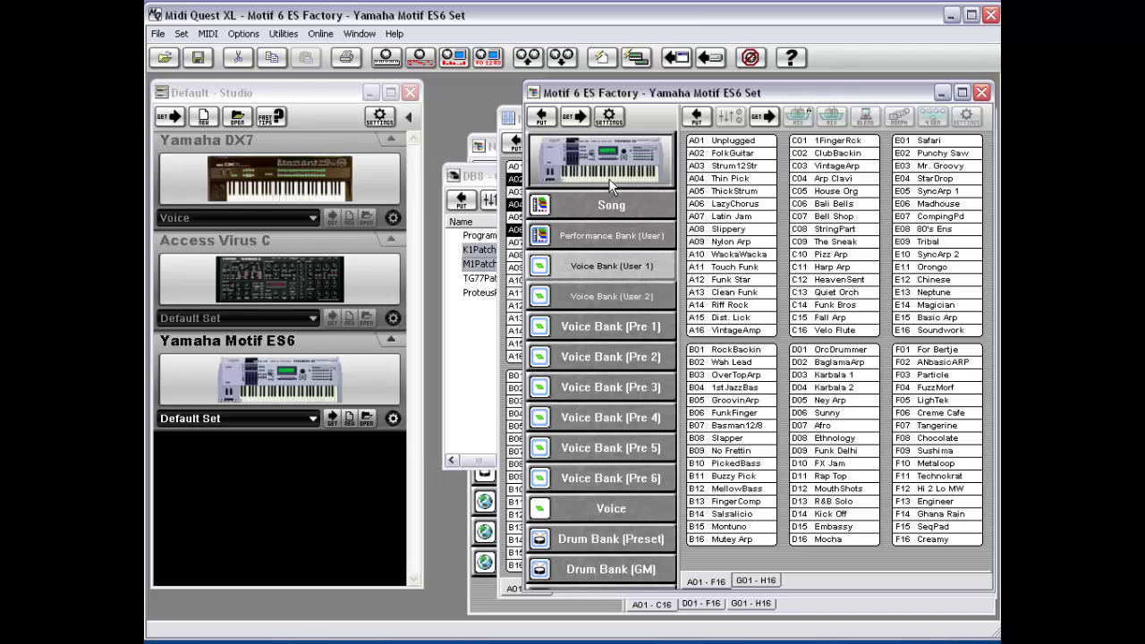
pyautogui.click(206, 35)
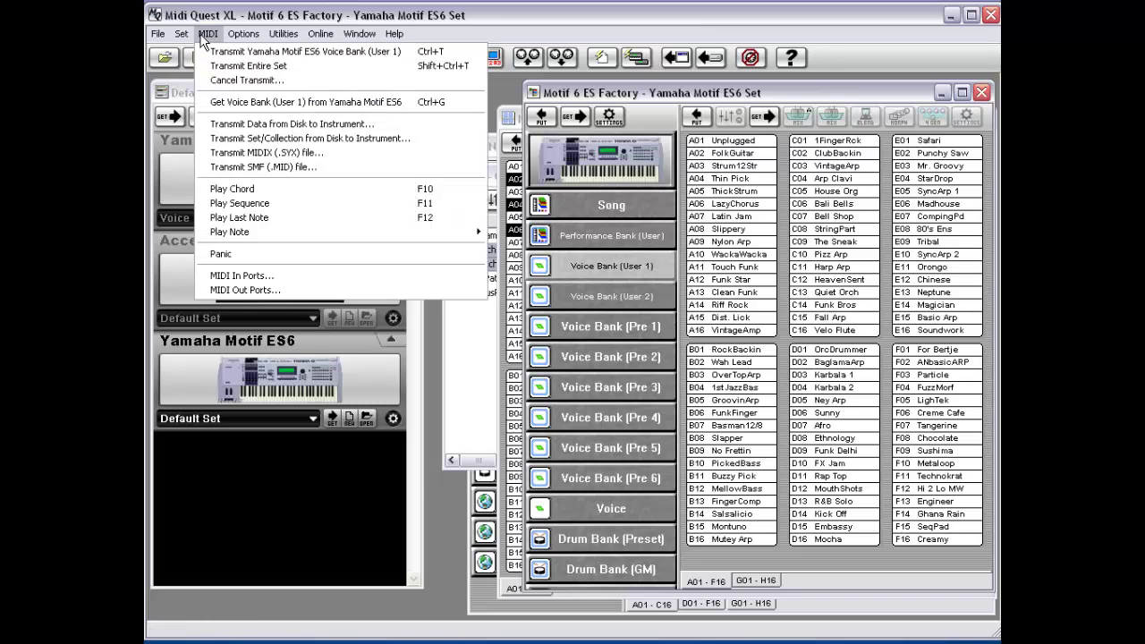
pyautogui.click(219, 83)
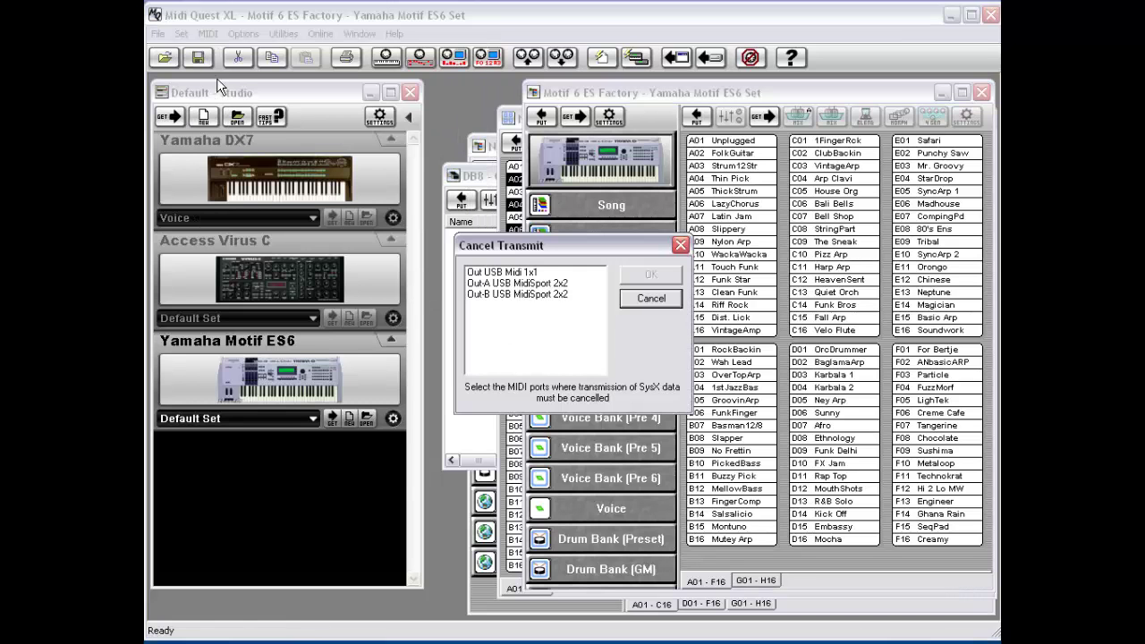
pyautogui.click(527, 296)
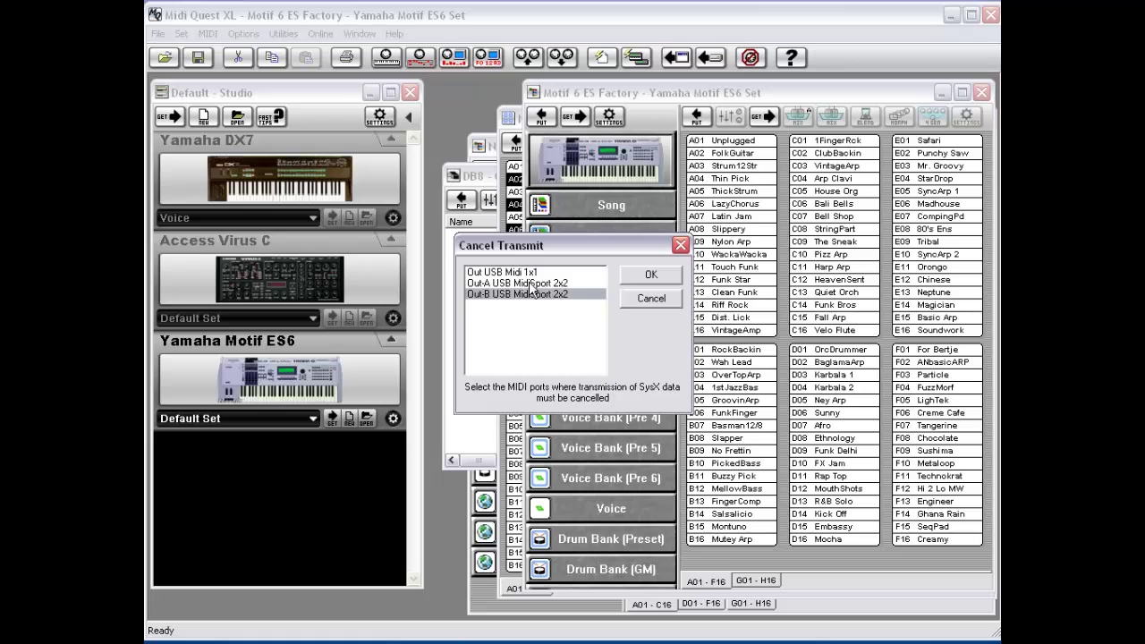
pyautogui.click(532, 285)
pyautogui.click(529, 271)
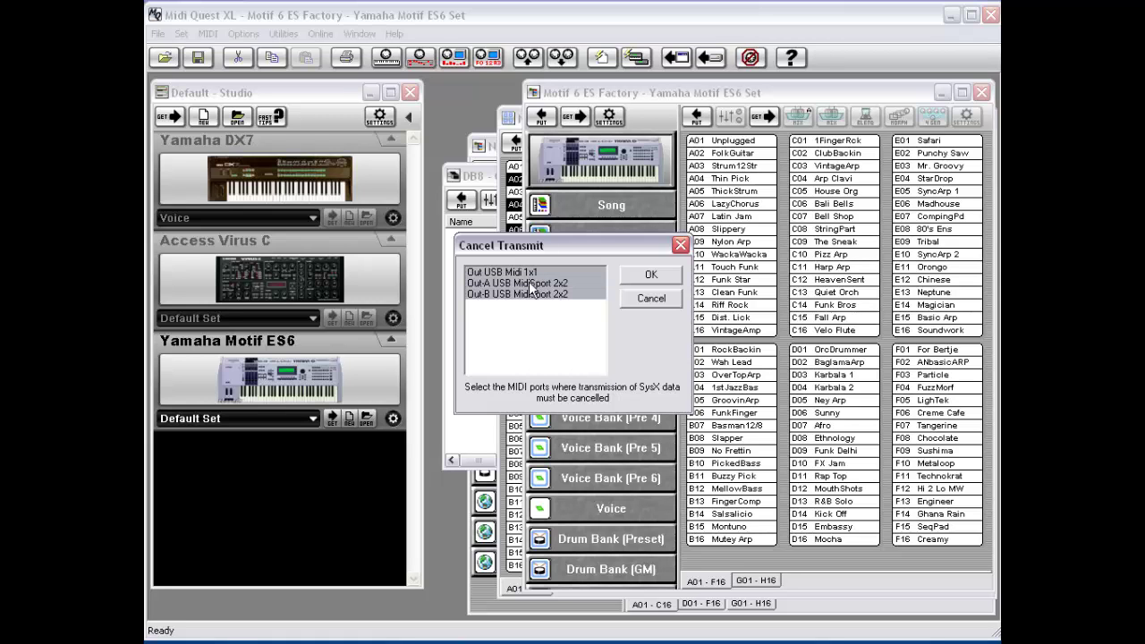
pyautogui.click(657, 296)
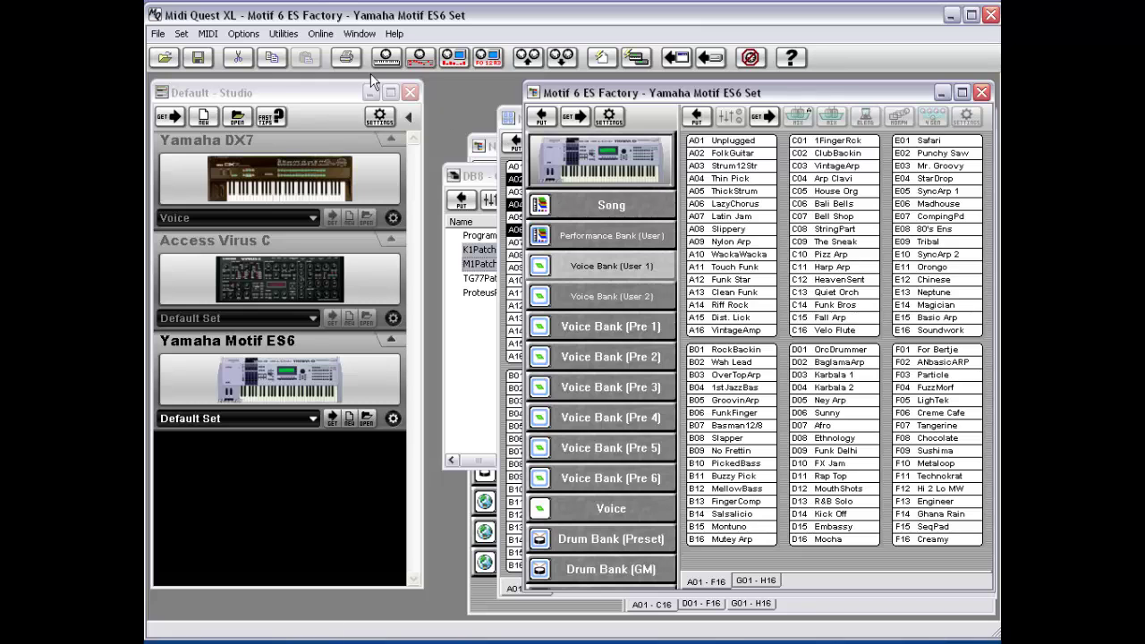
# Step: Open and reposition the MIDI Monitor, then select A03 Strum12Str in the Motif 6 ES Factory set
pyautogui.click(284, 34)
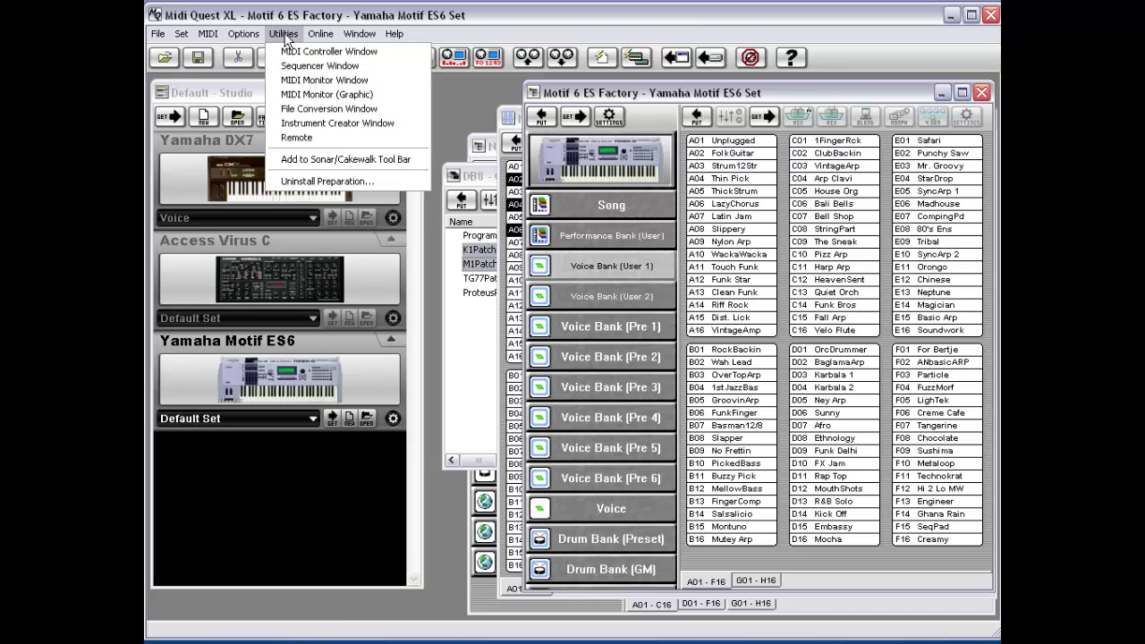
pyautogui.click(315, 81)
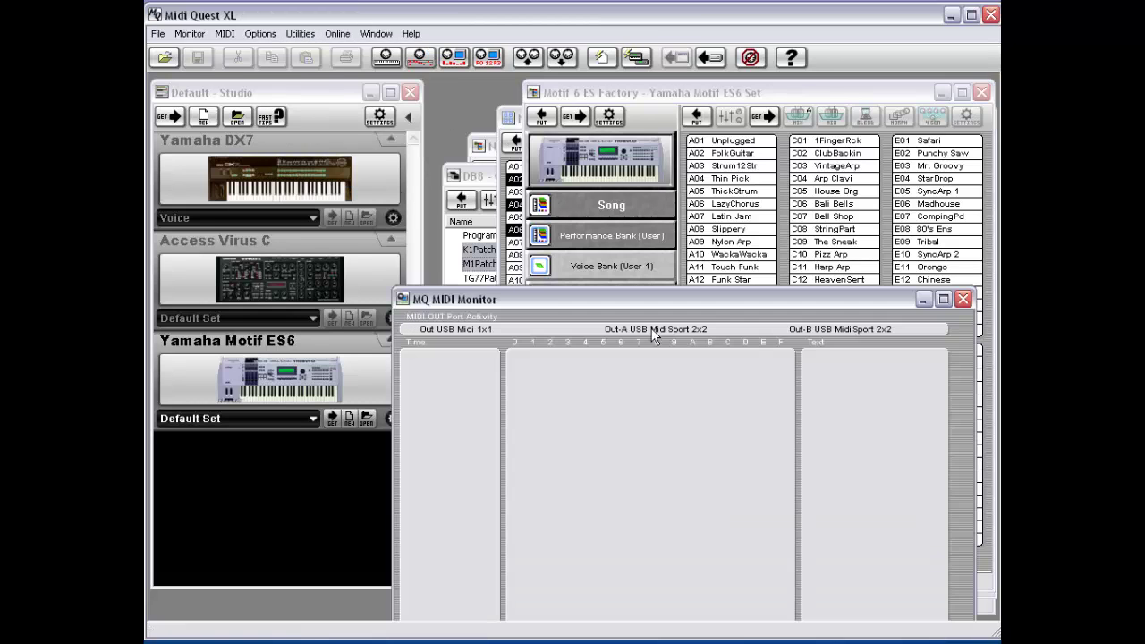
pyautogui.moveTo(631, 286); pyautogui.dragTo(498, 377)
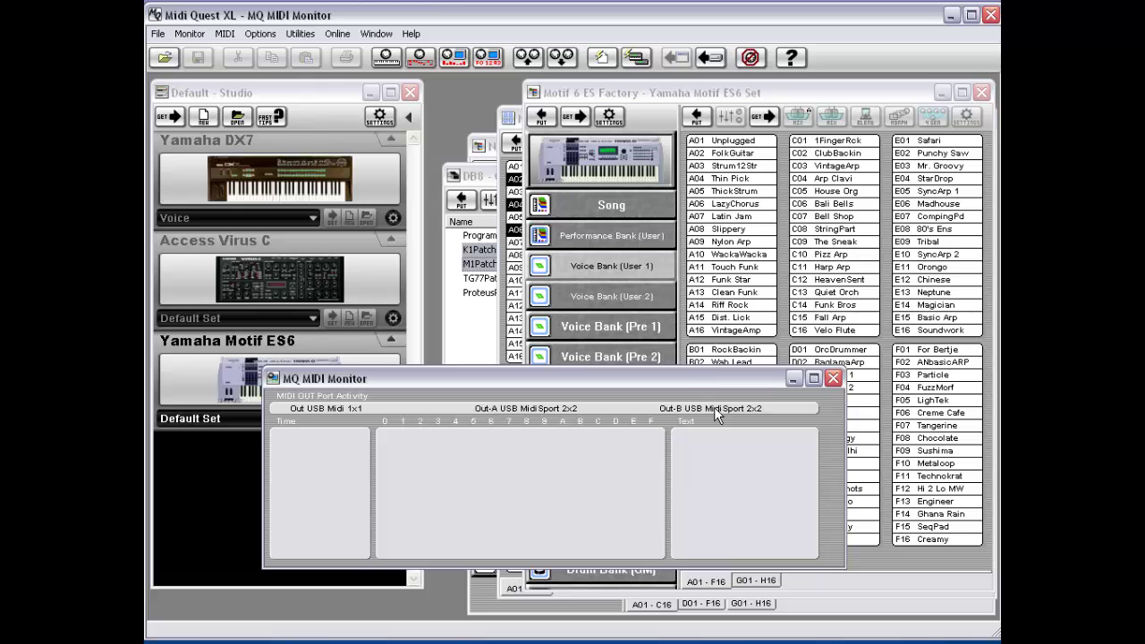
pyautogui.moveTo(678, 378); pyautogui.dragTo(582, 427)
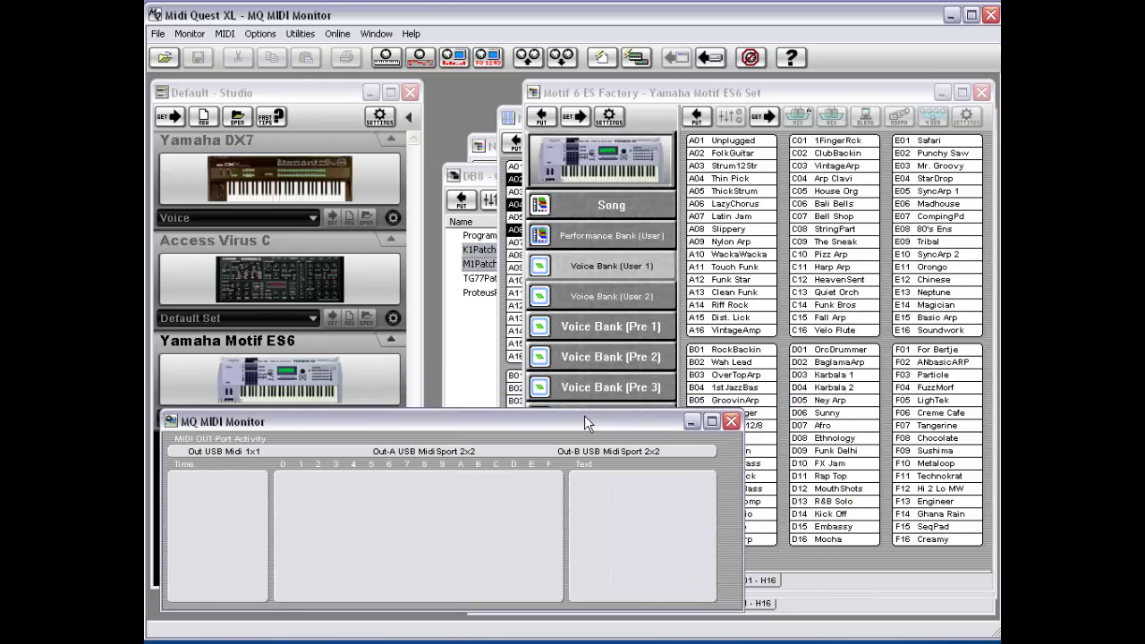
pyautogui.click(852, 91)
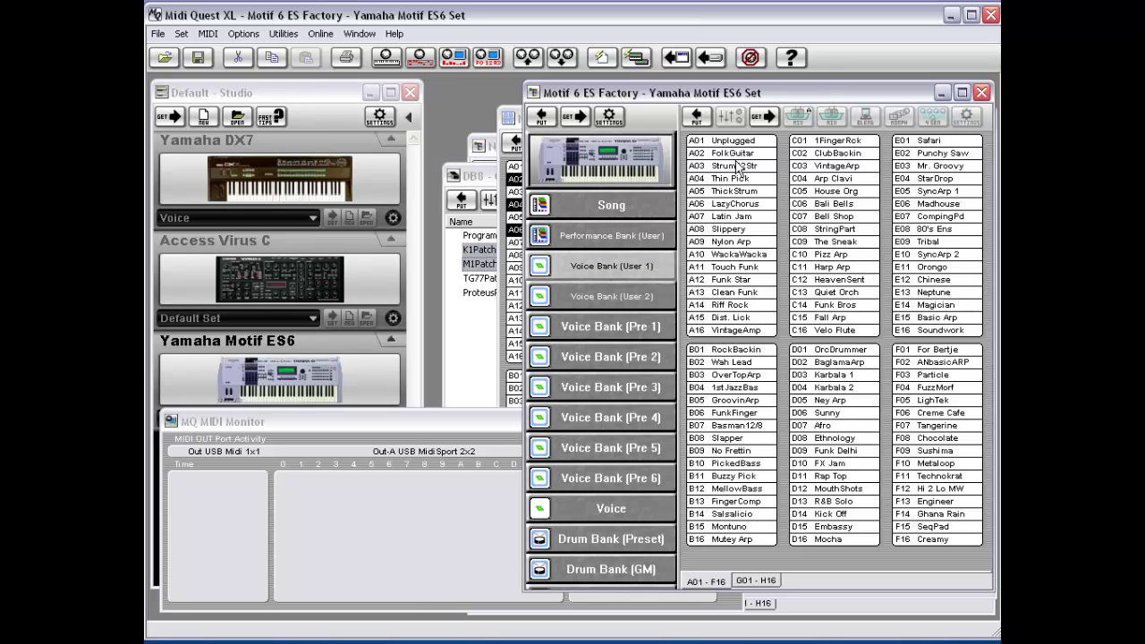
pyautogui.click(735, 167)
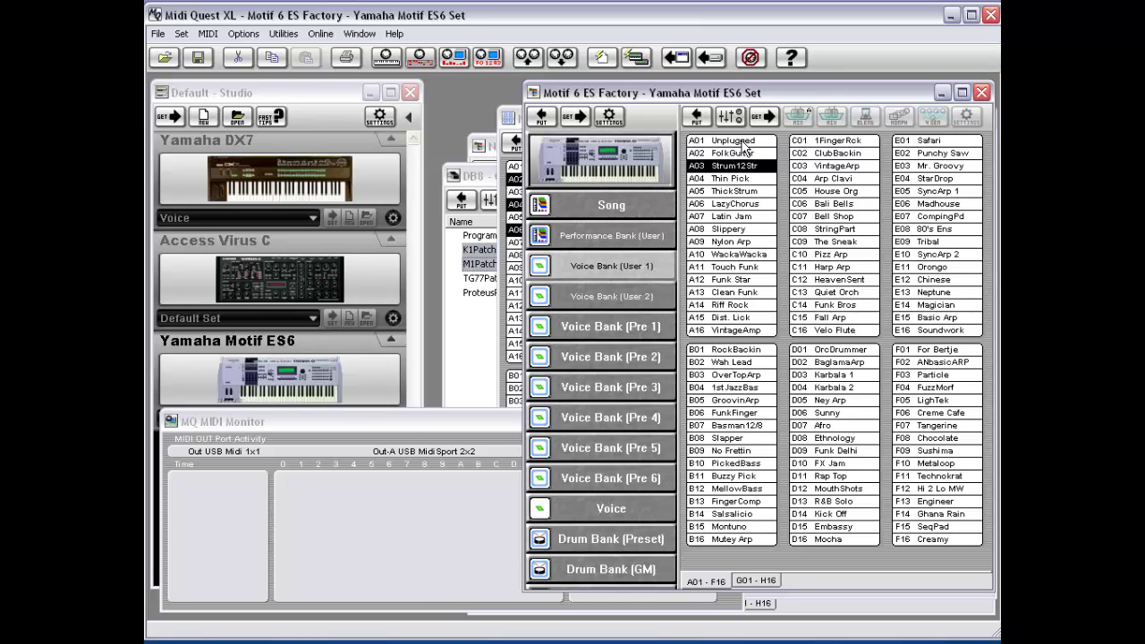
# Step: Open the MIDI Controller window from Utilities, move it up and right, and play test notes
pyautogui.click(261, 32)
pyautogui.click(305, 52)
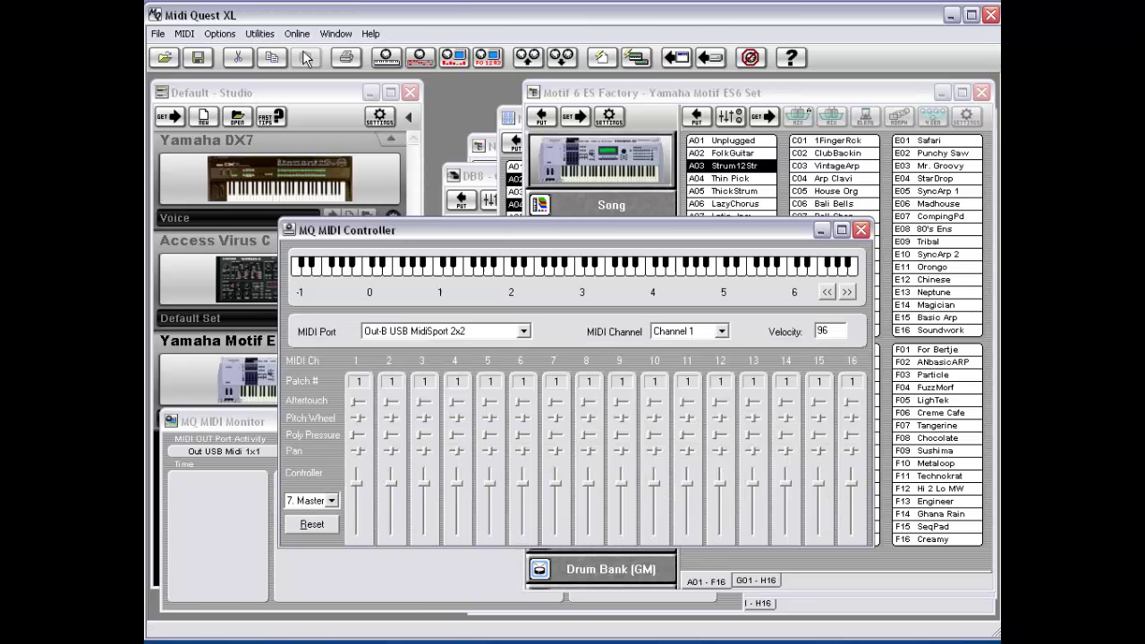
pyautogui.moveTo(523, 230); pyautogui.dragTo(619, 108)
pyautogui.click(588, 217)
pyautogui.click(598, 216)
pyautogui.click(612, 216)
# Step: With the MIDI Monitor in front, play E5, E3 and F3 test notes to log them
pyautogui.click(366, 420)
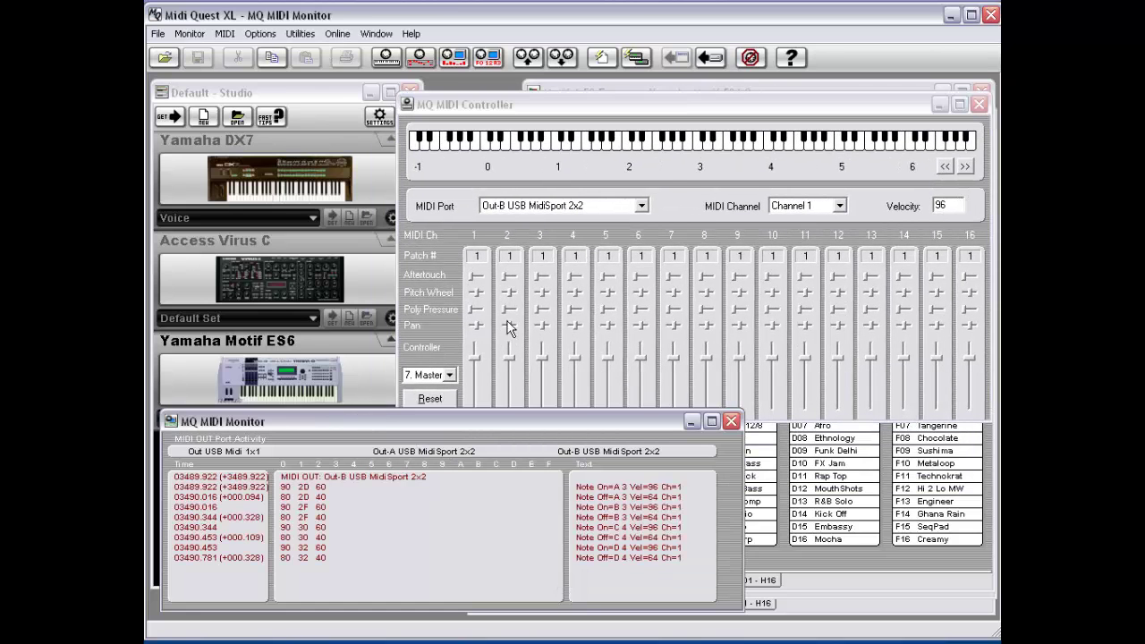
pyautogui.click(723, 148)
pyautogui.moveTo(723, 148); pyautogui.dragTo(800, 147)
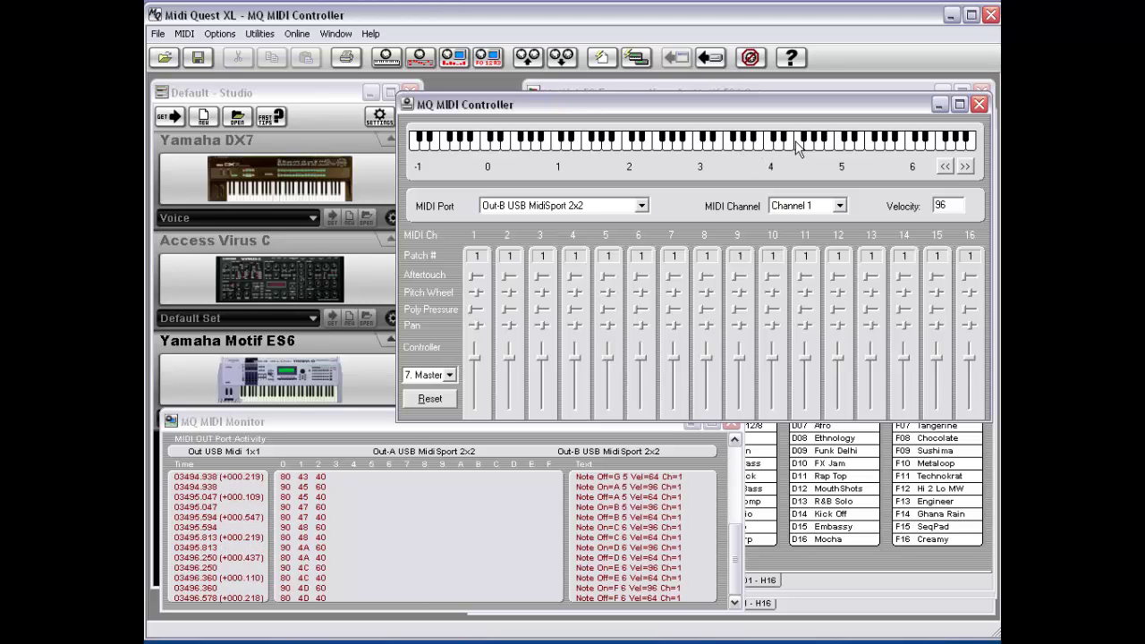
pyautogui.click(578, 151)
pyautogui.click(587, 149)
pyautogui.click(578, 150)
pyautogui.click(589, 152)
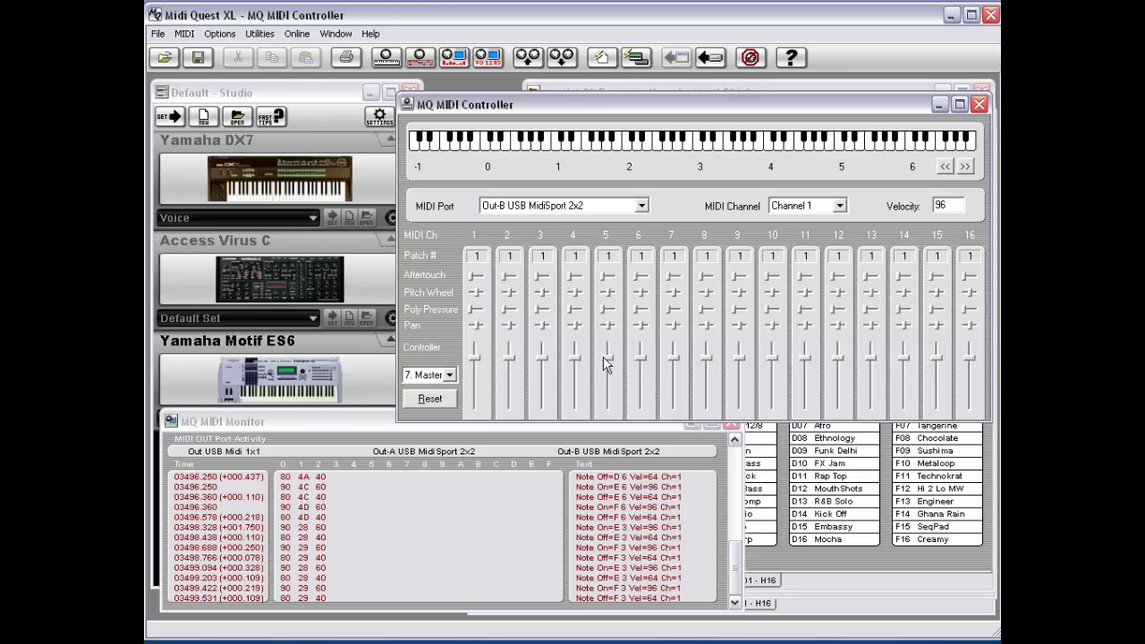
# Step: Send Controller #7 changes on channel 5 with the slider, then close the MIDI Controller window
pyautogui.moveTo(605, 358)
pyautogui.mouseDown()
pyautogui.moveTo(606, 380)
pyautogui.moveTo(608, 362)
pyautogui.mouseUp()
pyautogui.click(405, 105)
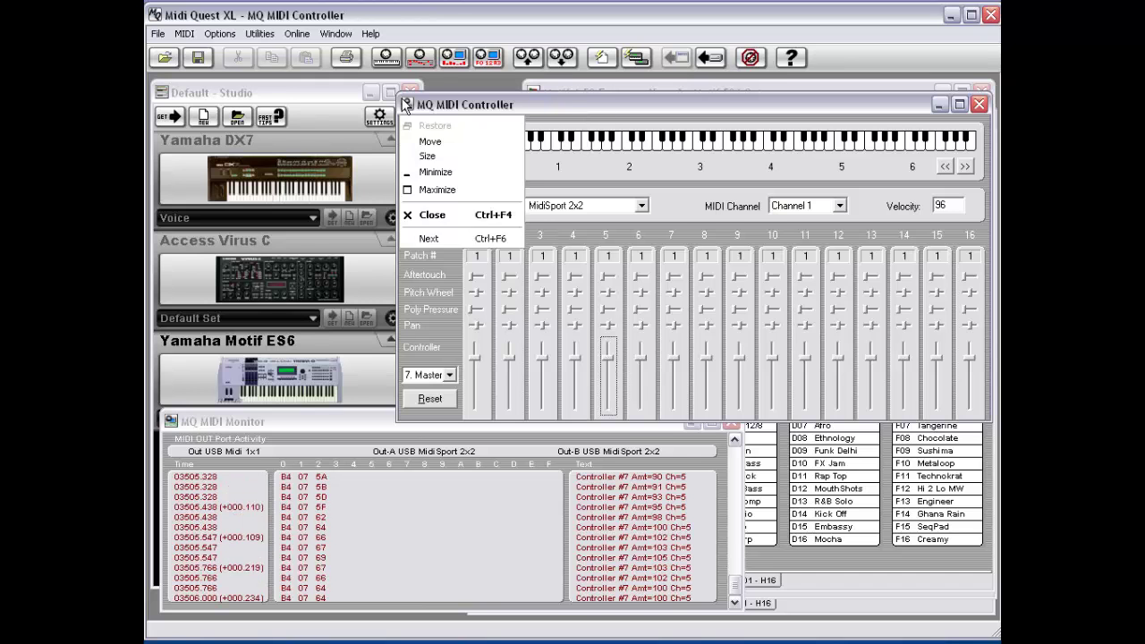
pyautogui.click(432, 215)
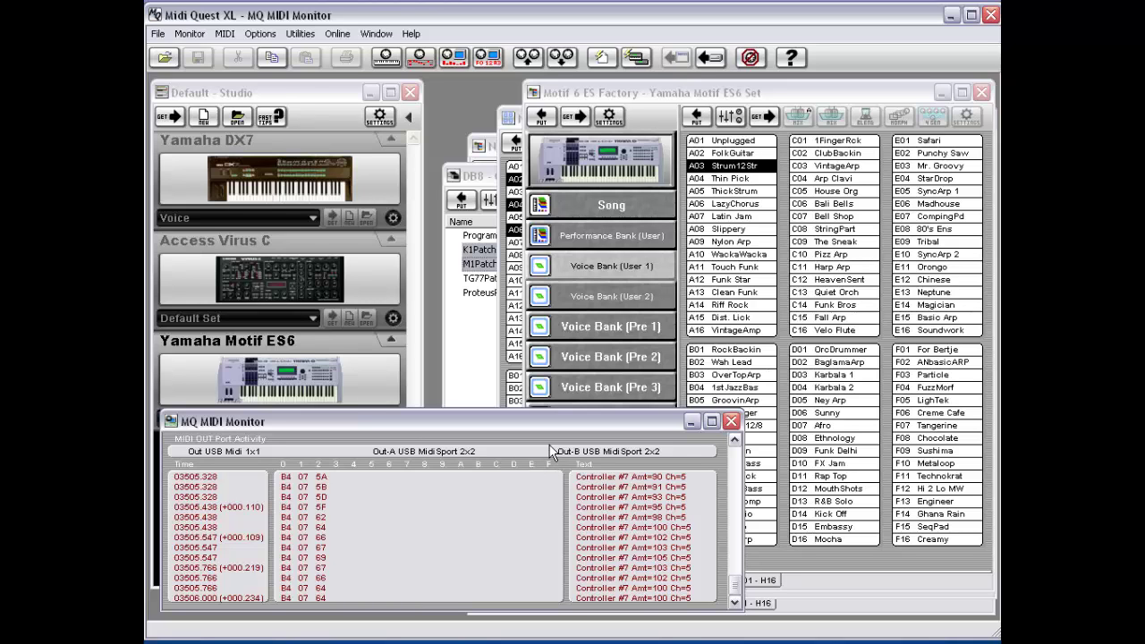
# Step: Close the MIDI Monitor window and make the Default - Studio window active
pyautogui.click(225, 33)
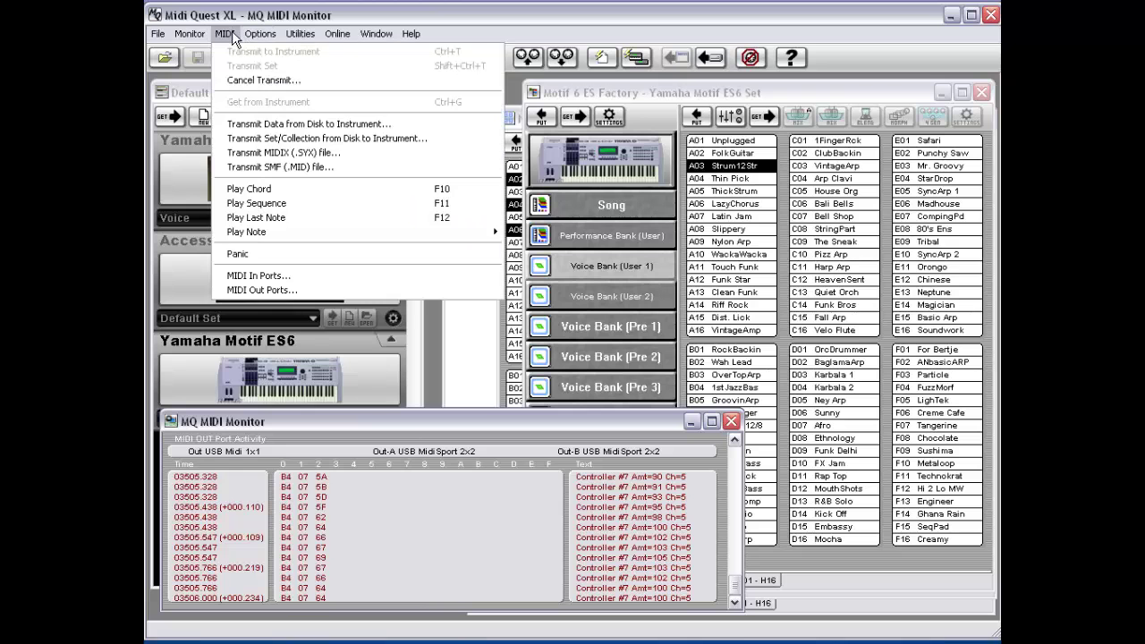
pyautogui.click(189, 421)
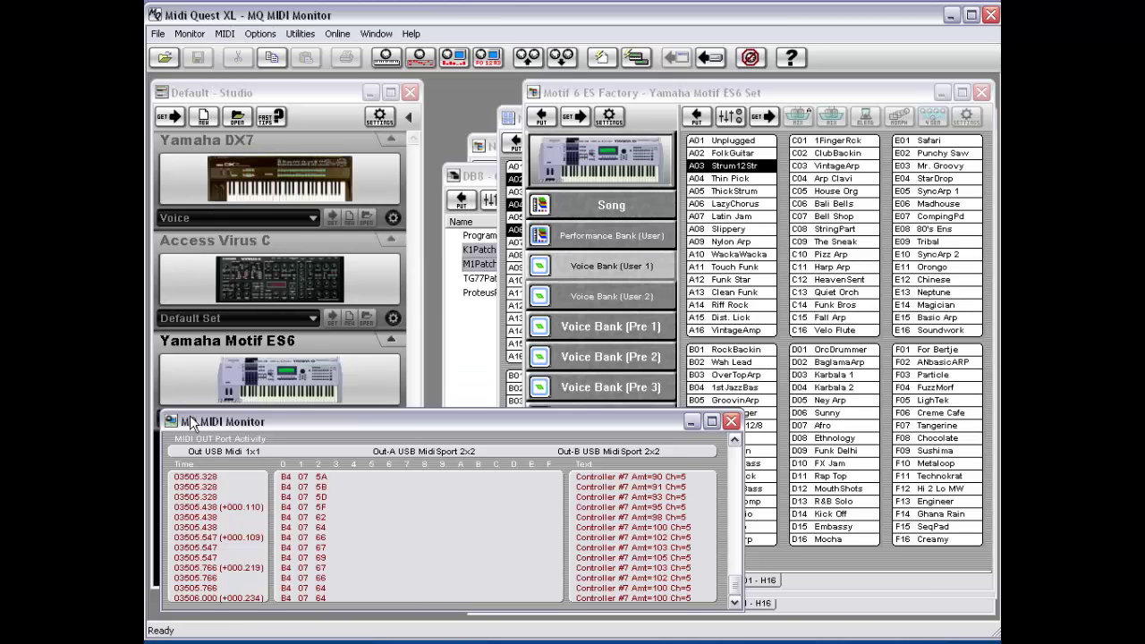
pyautogui.doubleClick(167, 421)
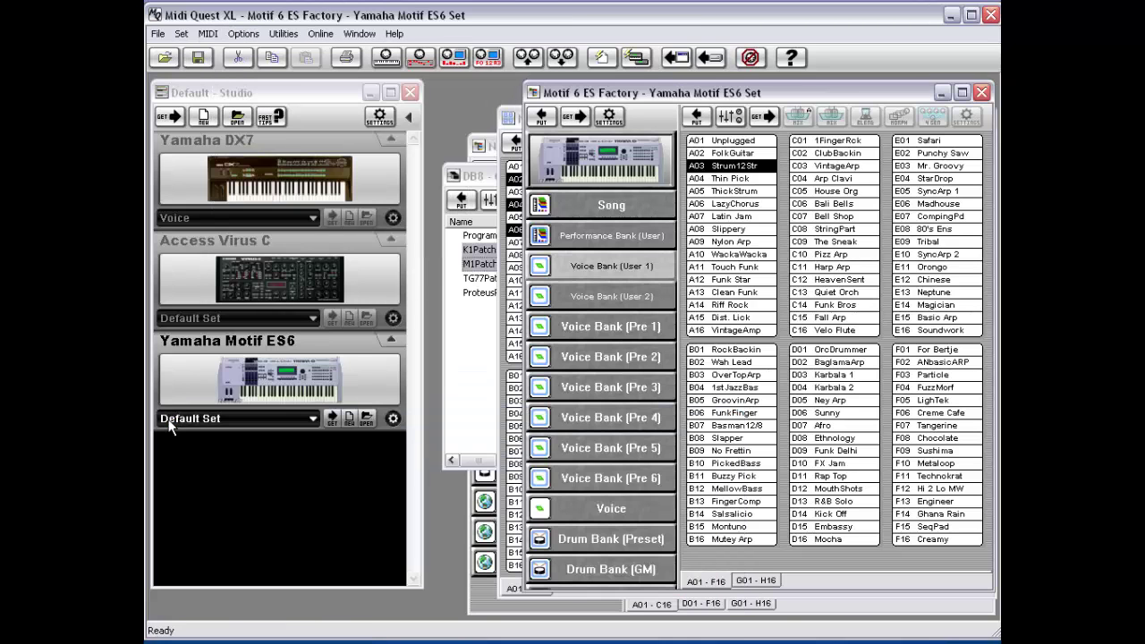
pyautogui.click(206, 33)
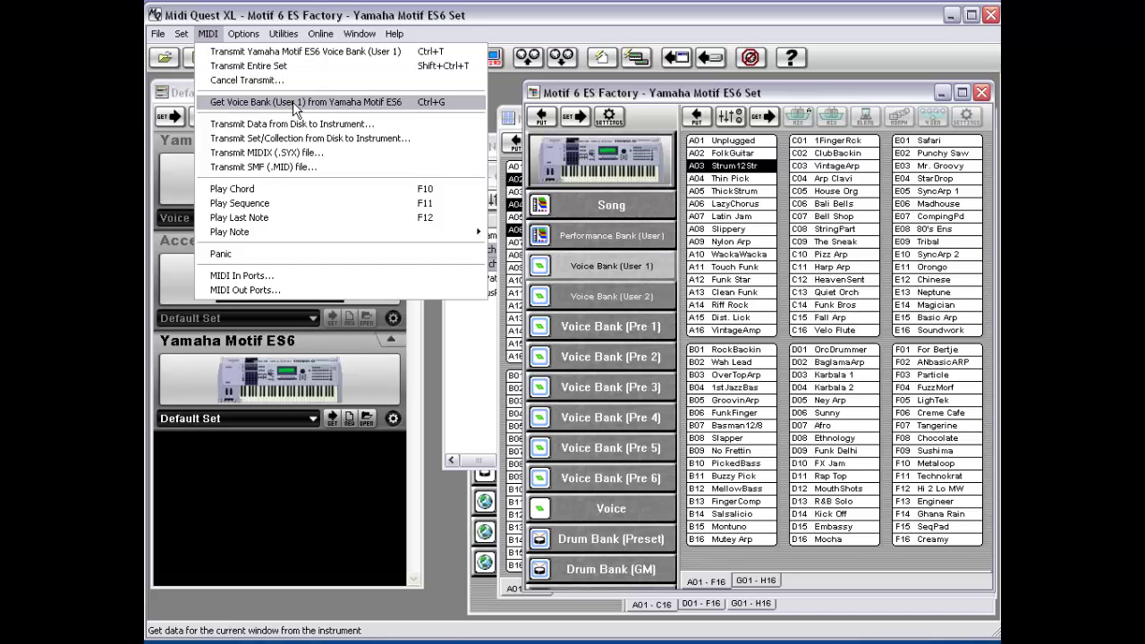
pyautogui.click(278, 580)
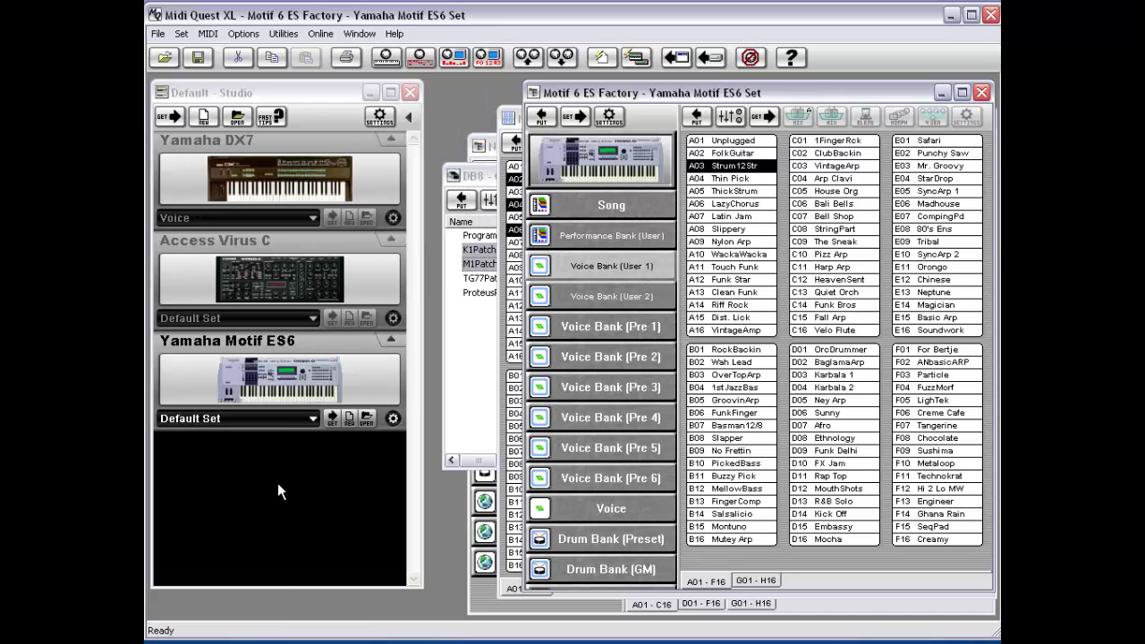
# Step: Select the Yamaha DX7, switch it to Voice Bank, and review the MIDI fetch command
pyautogui.click(264, 177)
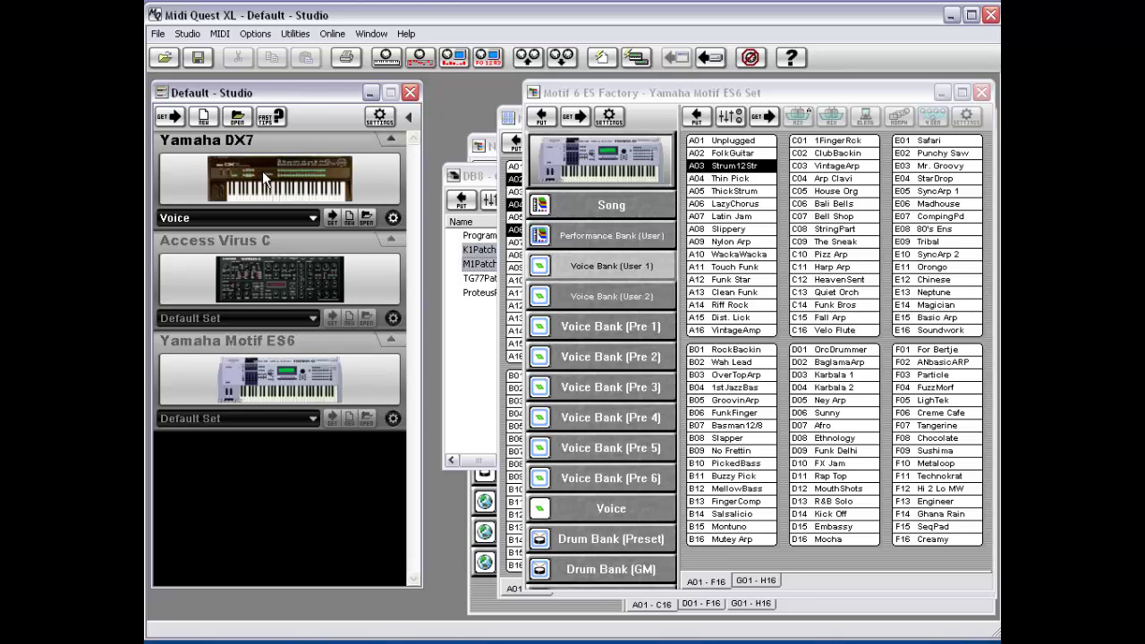
pyautogui.click(221, 33)
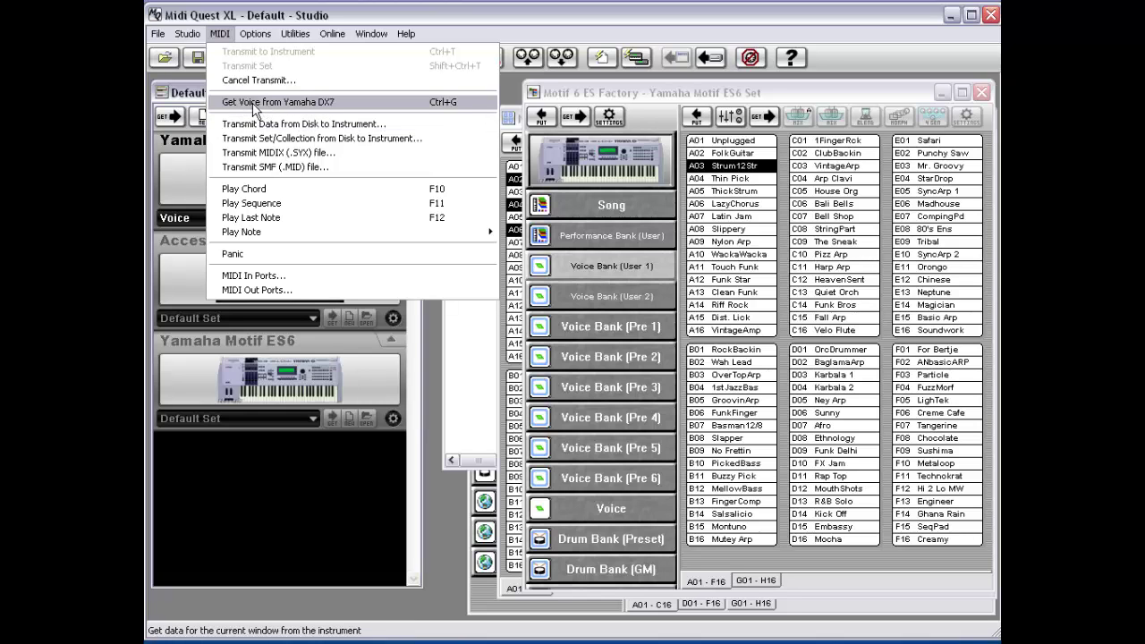
pyautogui.click(298, 254)
pyautogui.click(238, 220)
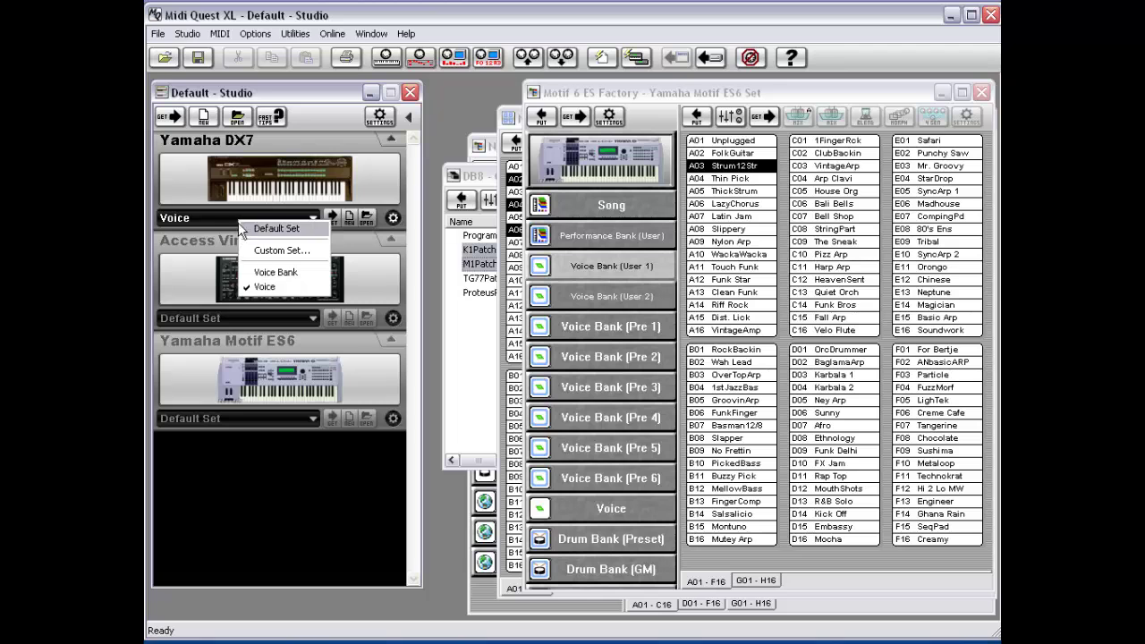
pyautogui.click(268, 272)
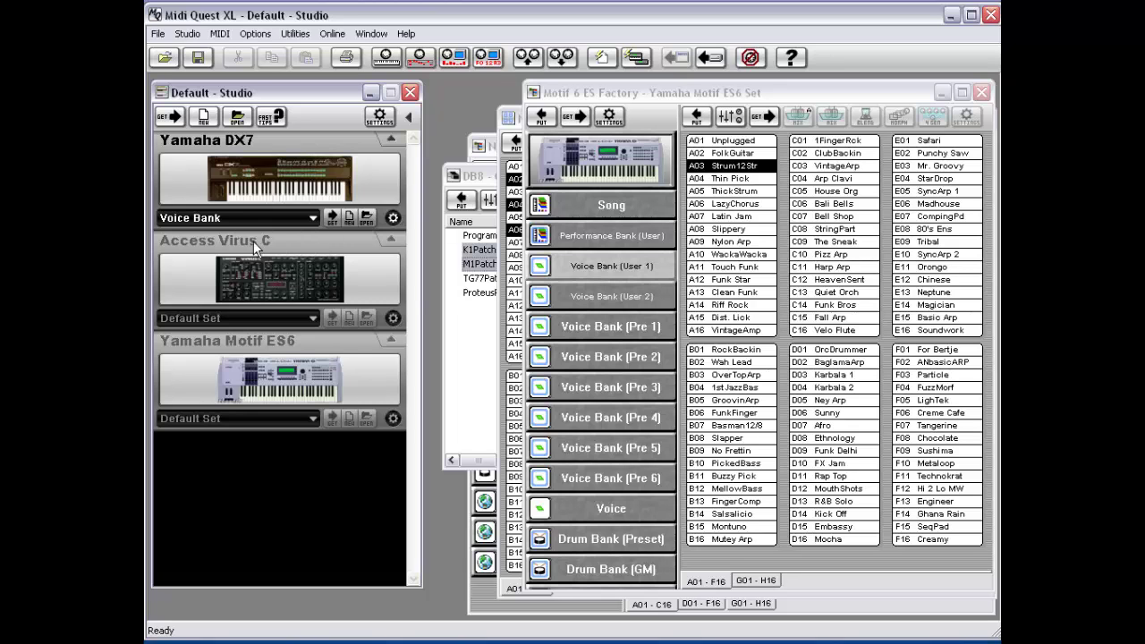
pyautogui.click(223, 35)
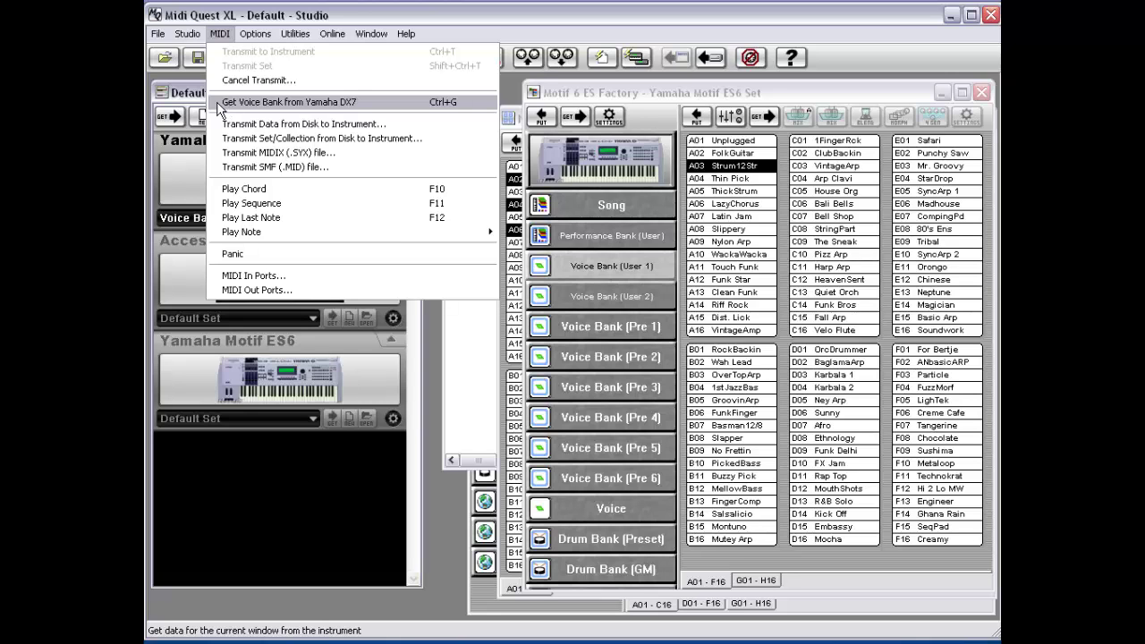
pyautogui.click(190, 221)
# Step: Return the DX7 to Default Set, then make Access Virus C active, checking the MIDI menu
pyautogui.click(191, 222)
pyautogui.click(239, 233)
pyautogui.click(220, 34)
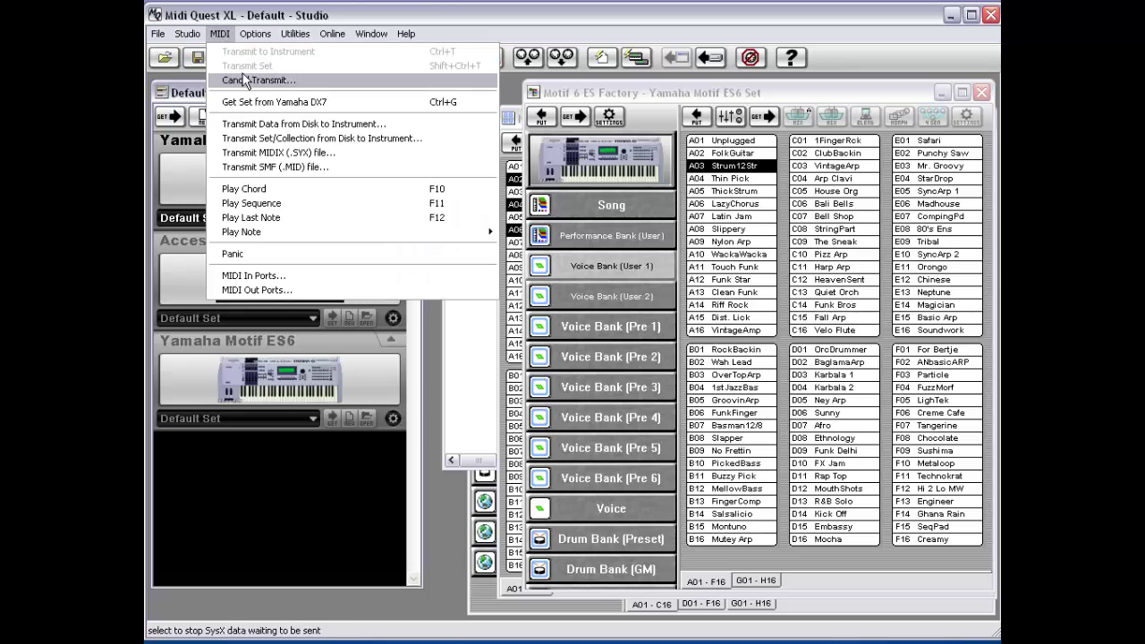
pyautogui.click(240, 364)
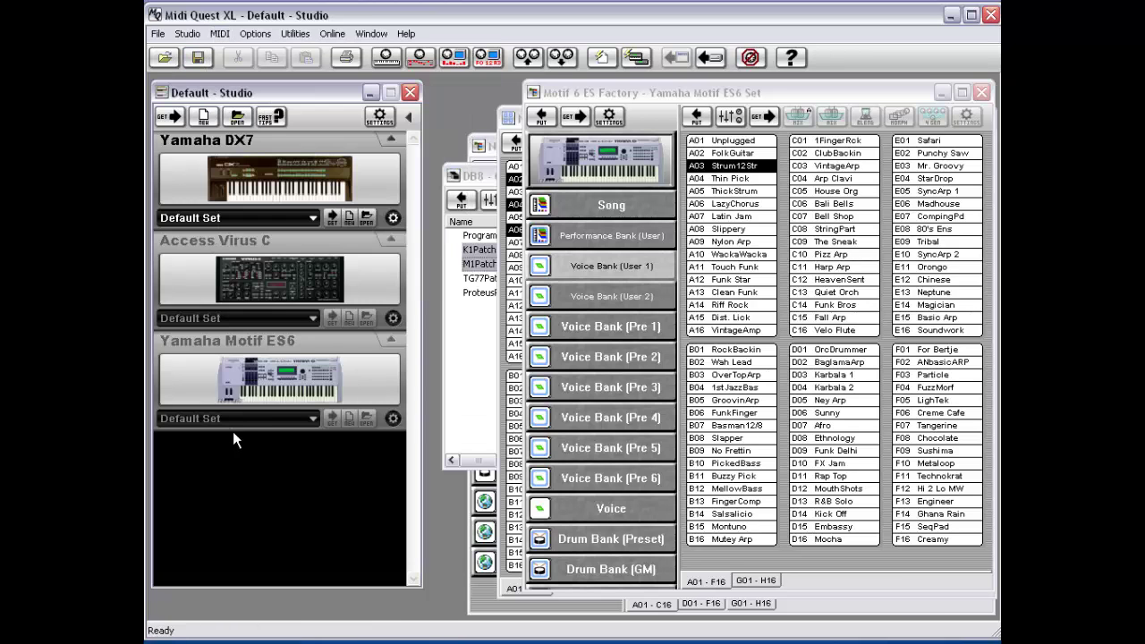
pyautogui.click(257, 281)
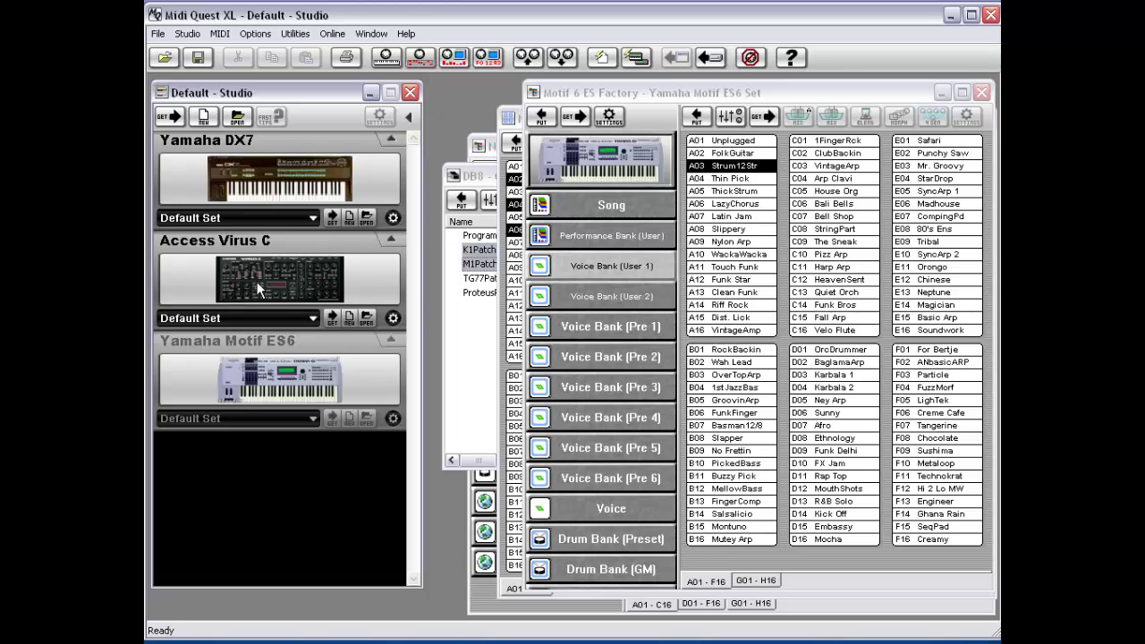
pyautogui.click(219, 33)
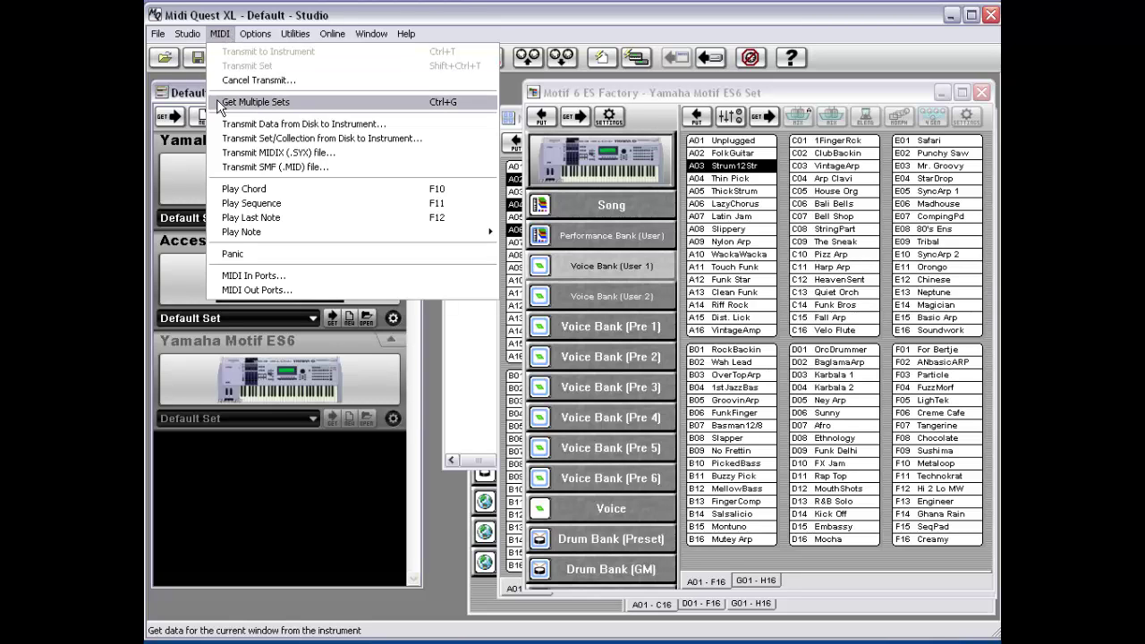
pyautogui.click(400, 474)
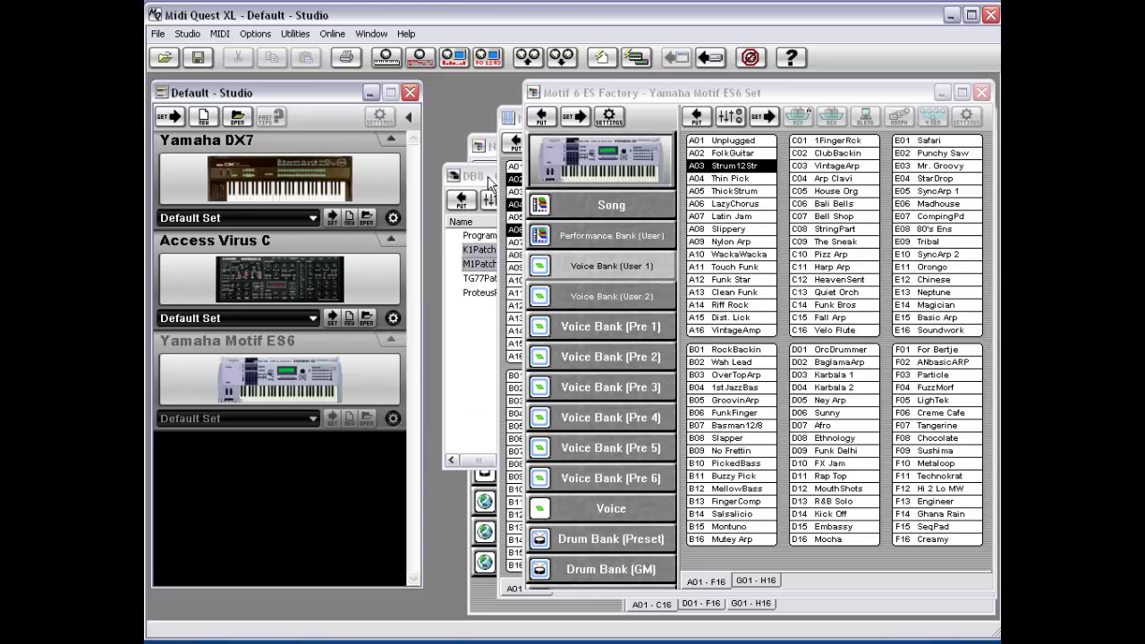
# Step: Review the Motif ES Factory set's User 2 bank, then bring the User 1 voice bank forward
pyautogui.click(651, 92)
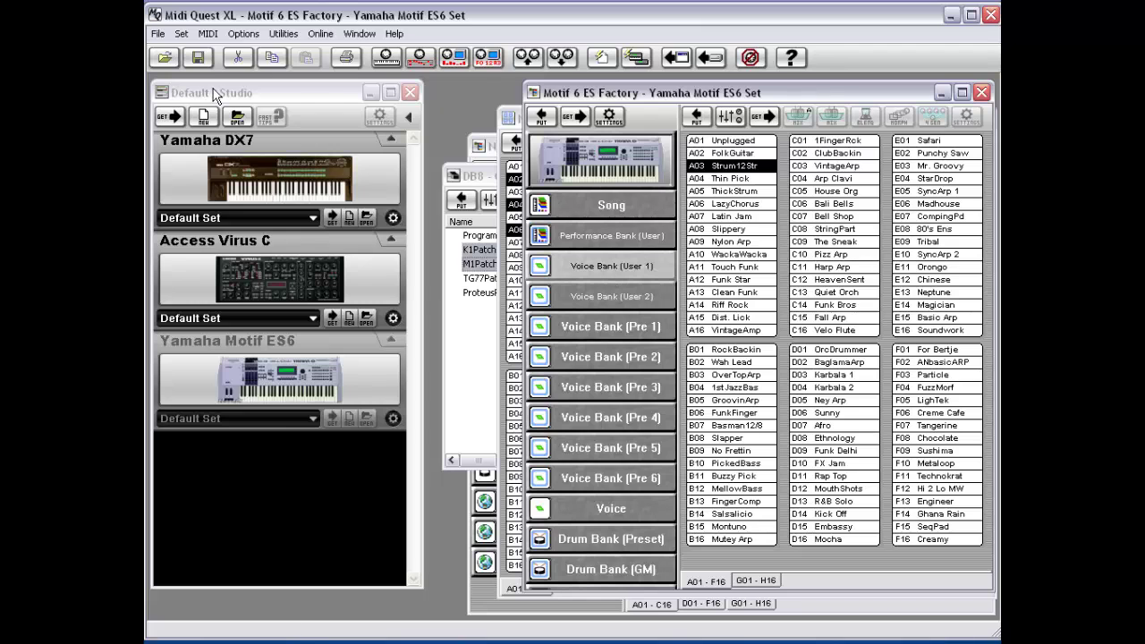
pyautogui.click(211, 34)
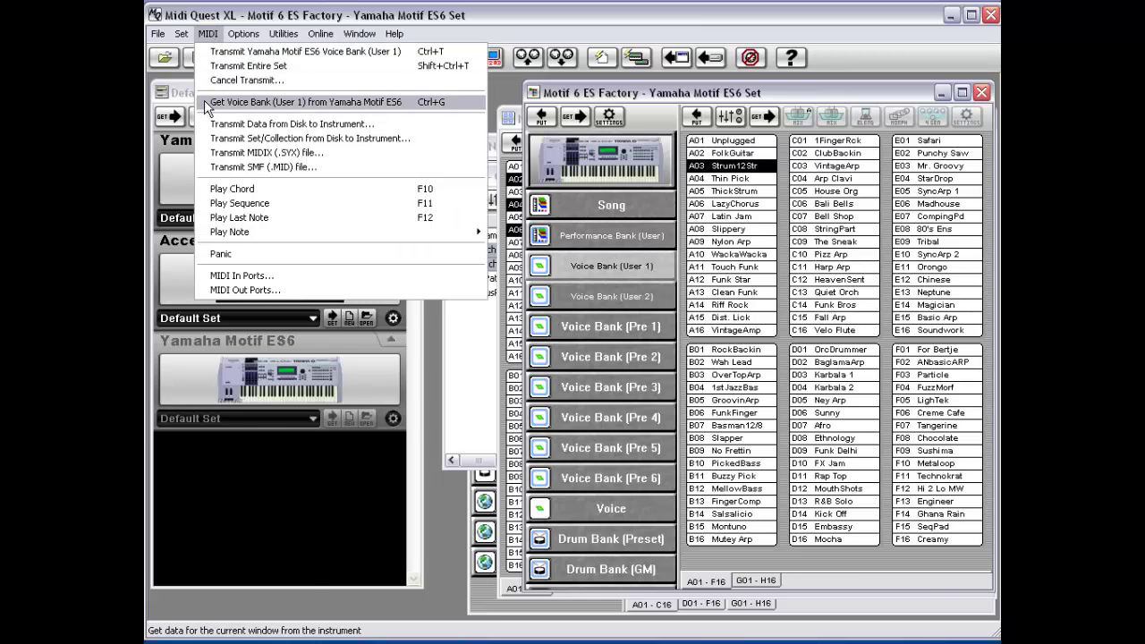
pyautogui.click(637, 272)
pyautogui.click(614, 298)
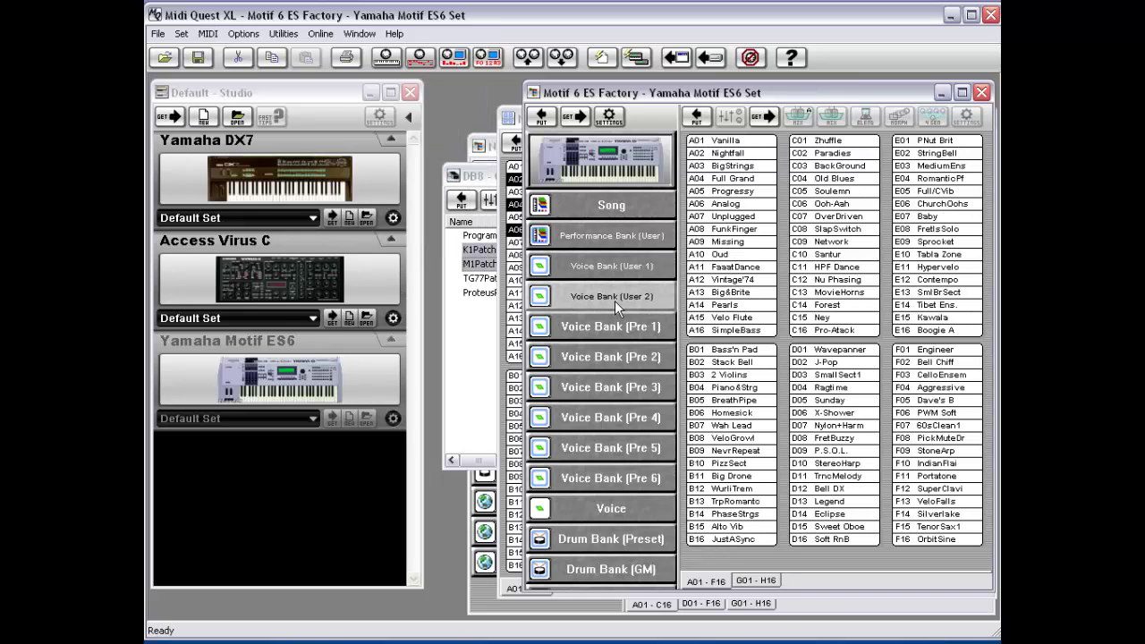
pyautogui.click(206, 36)
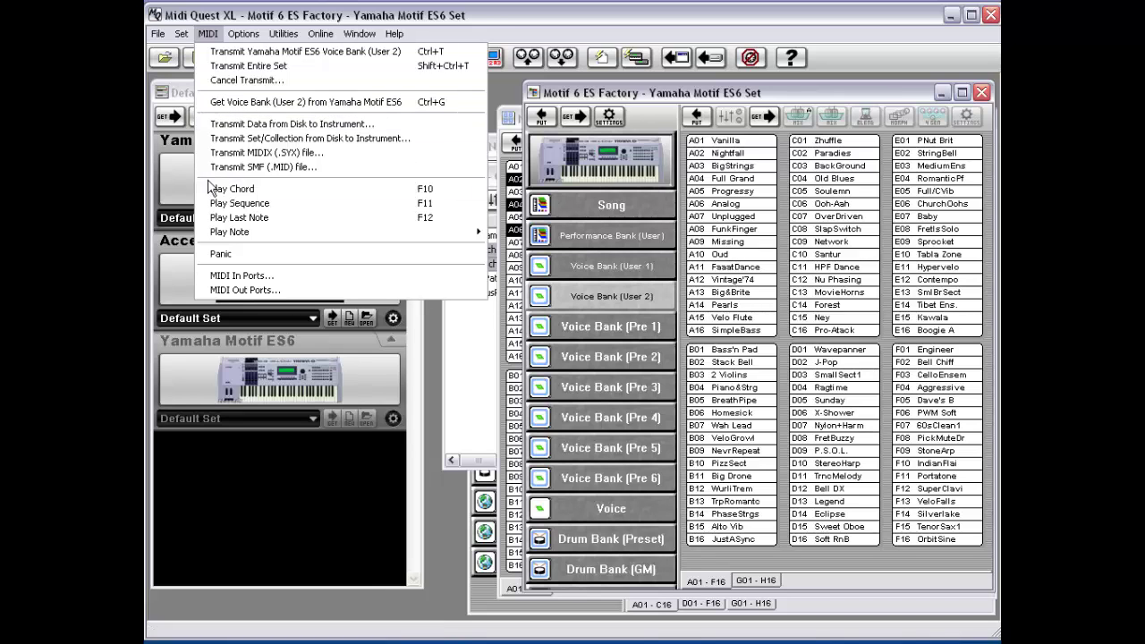
pyautogui.click(165, 167)
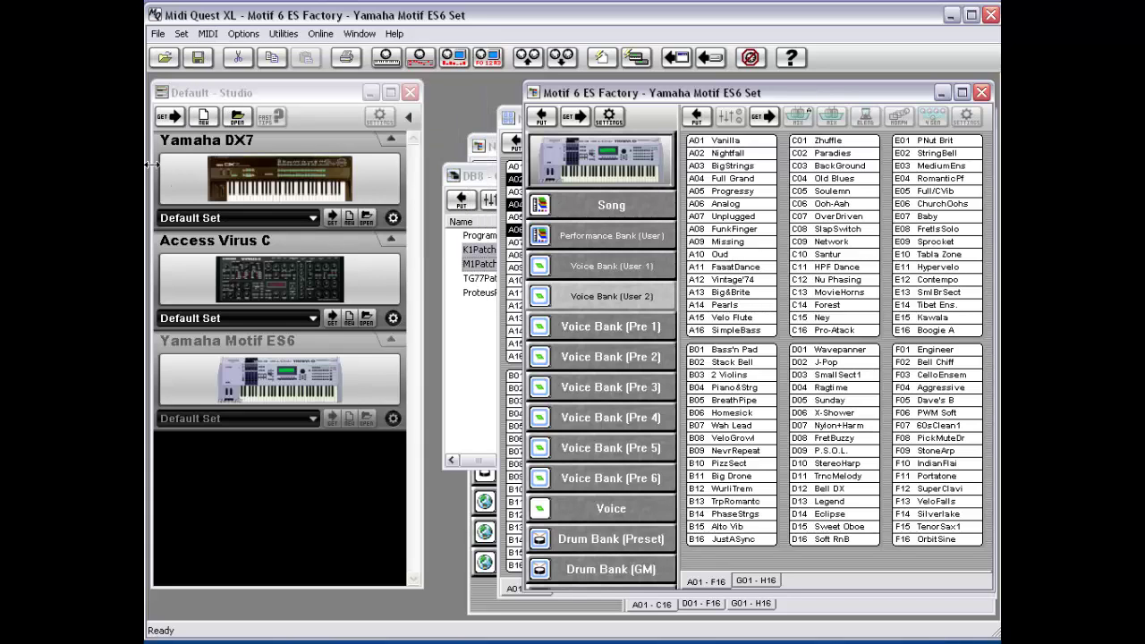
pyautogui.click(520, 124)
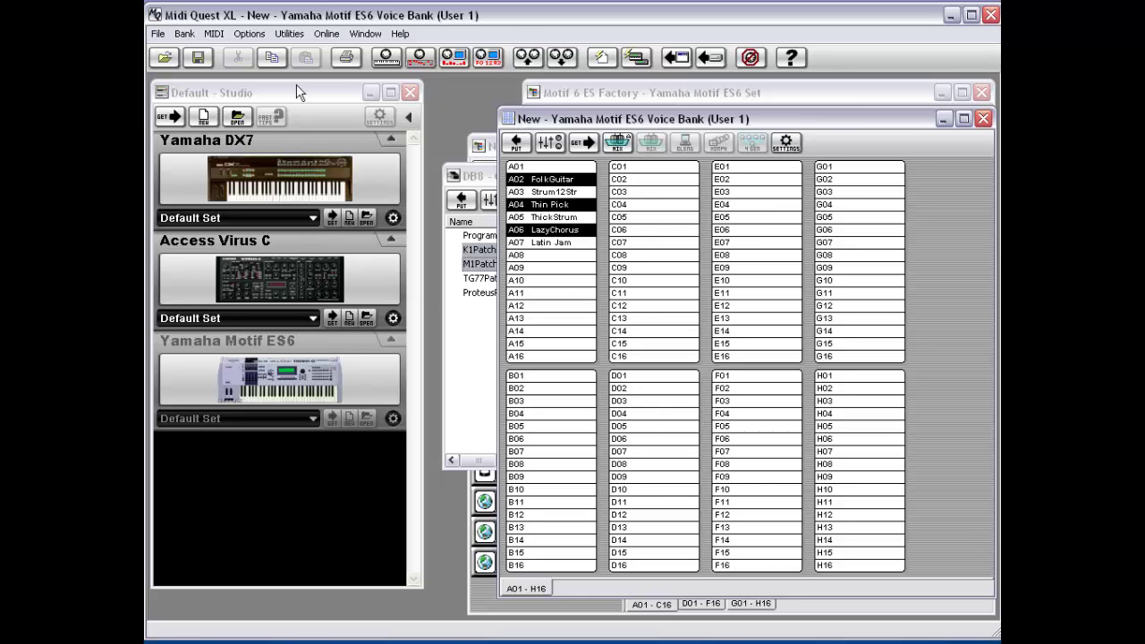
# Step: Select slots A10 and A09 and request them from the Motif ES6 with MIDI > Get
pyautogui.click(214, 33)
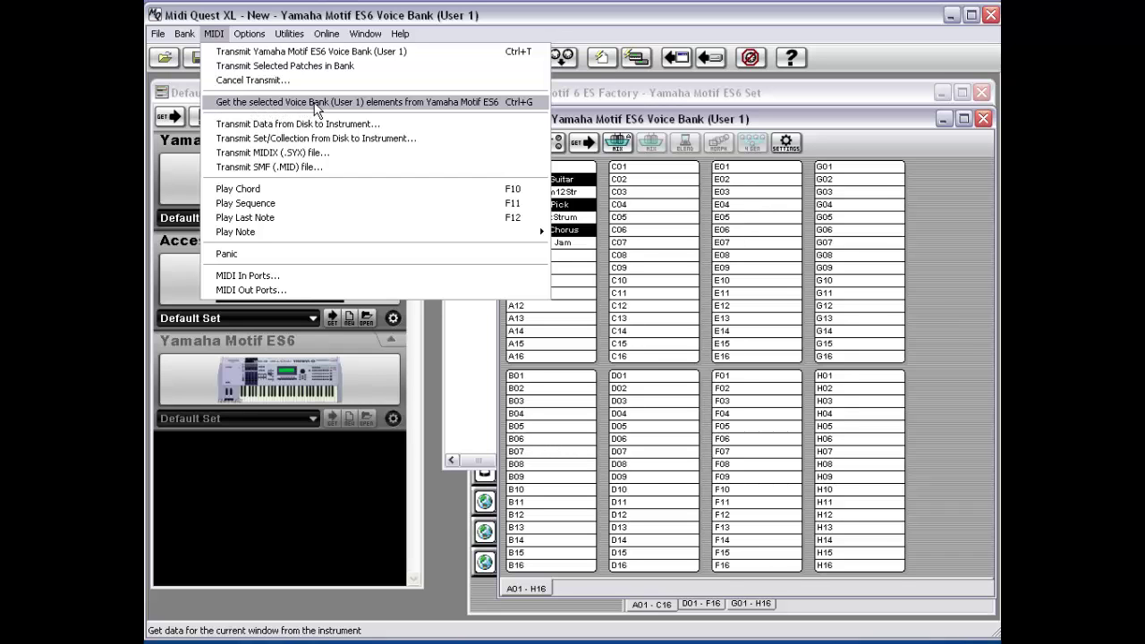
pyautogui.click(398, 105)
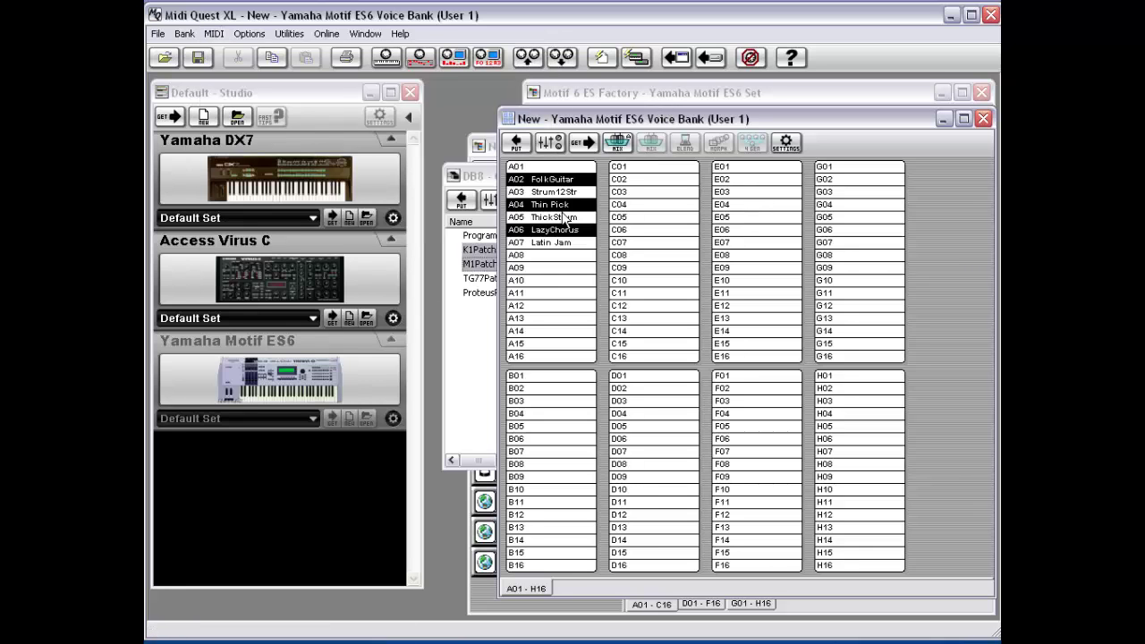
pyautogui.click(569, 282)
pyautogui.keyDown('shift'); pyautogui.click(565, 269); pyautogui.keyUp('shift')
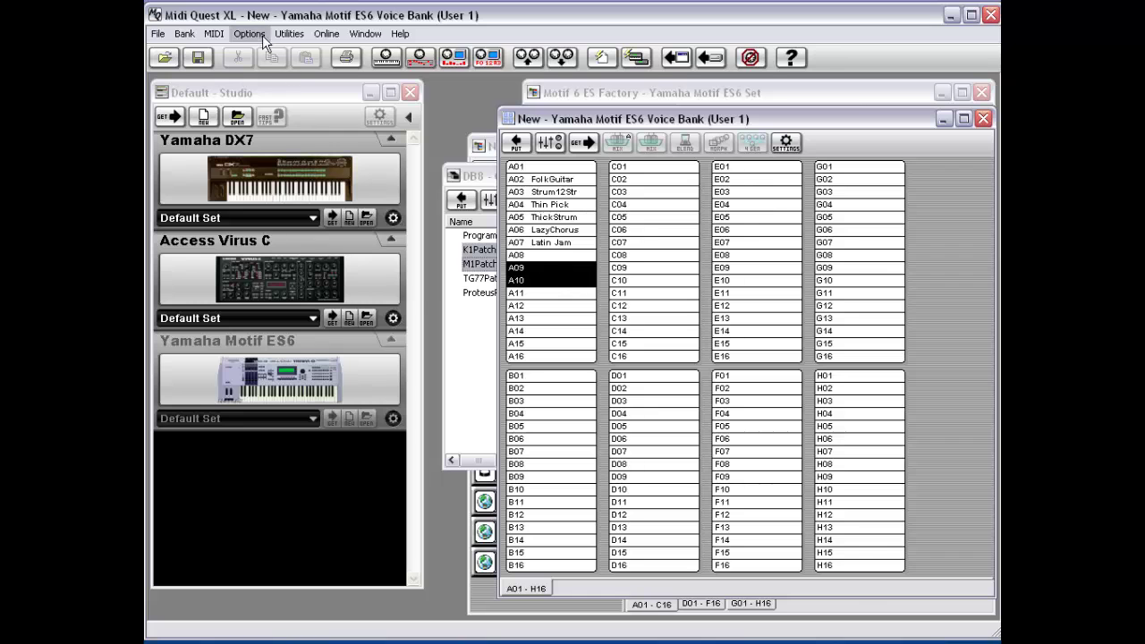
pyautogui.click(213, 33)
pyautogui.click(243, 105)
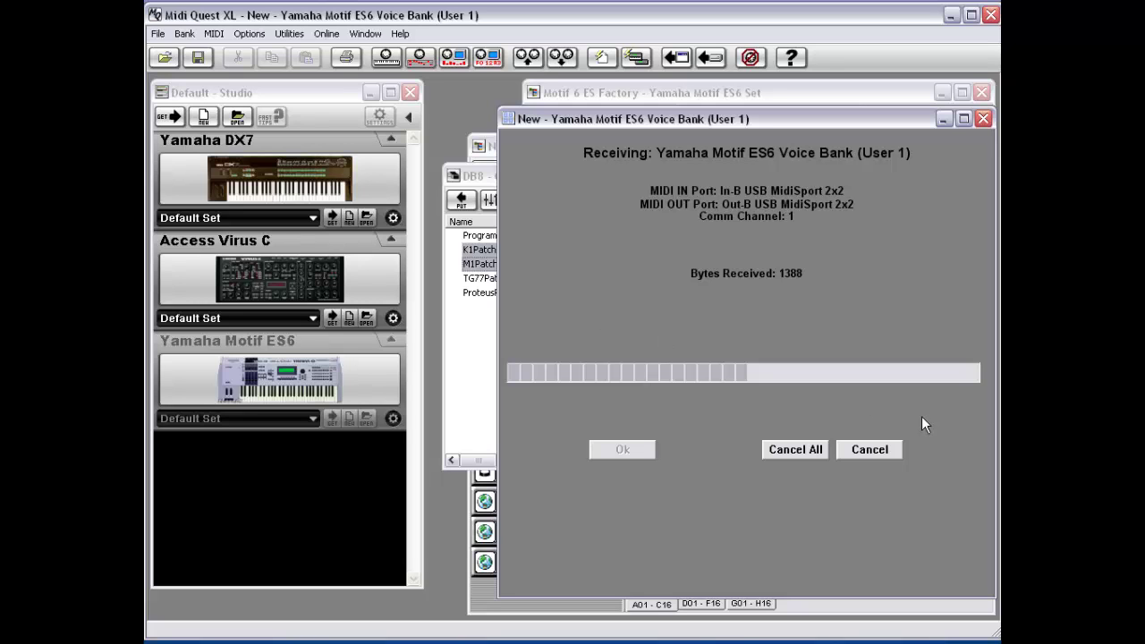
# Step: Cancel the incoming transfer and retry receiving A09 and A10 from the instrument
pyautogui.click(864, 450)
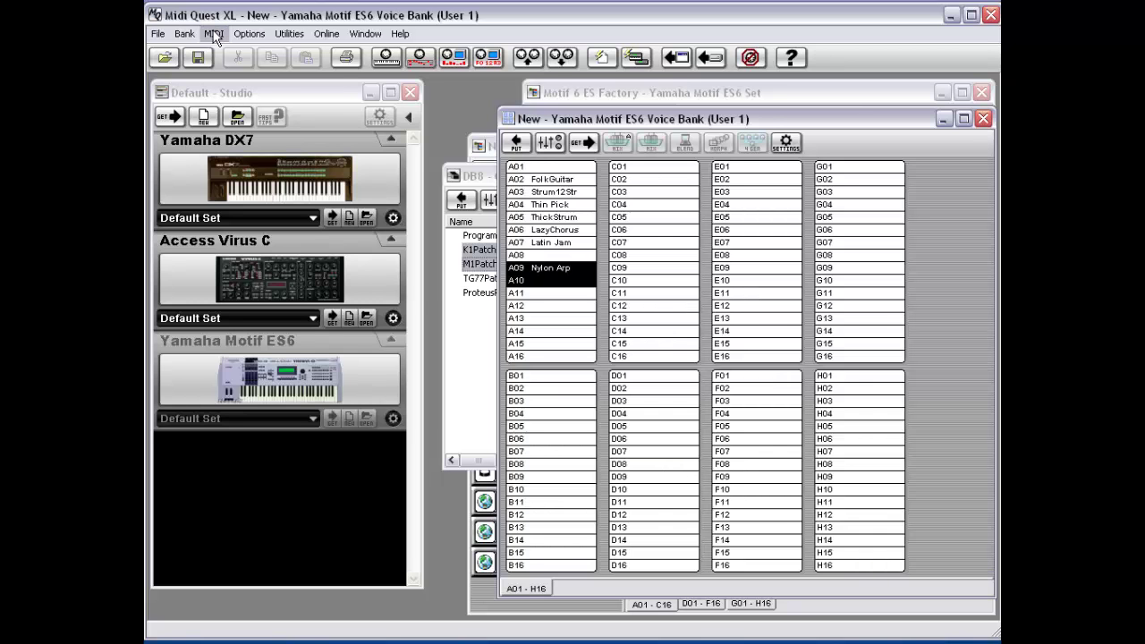
pyautogui.click(215, 34)
pyautogui.click(228, 102)
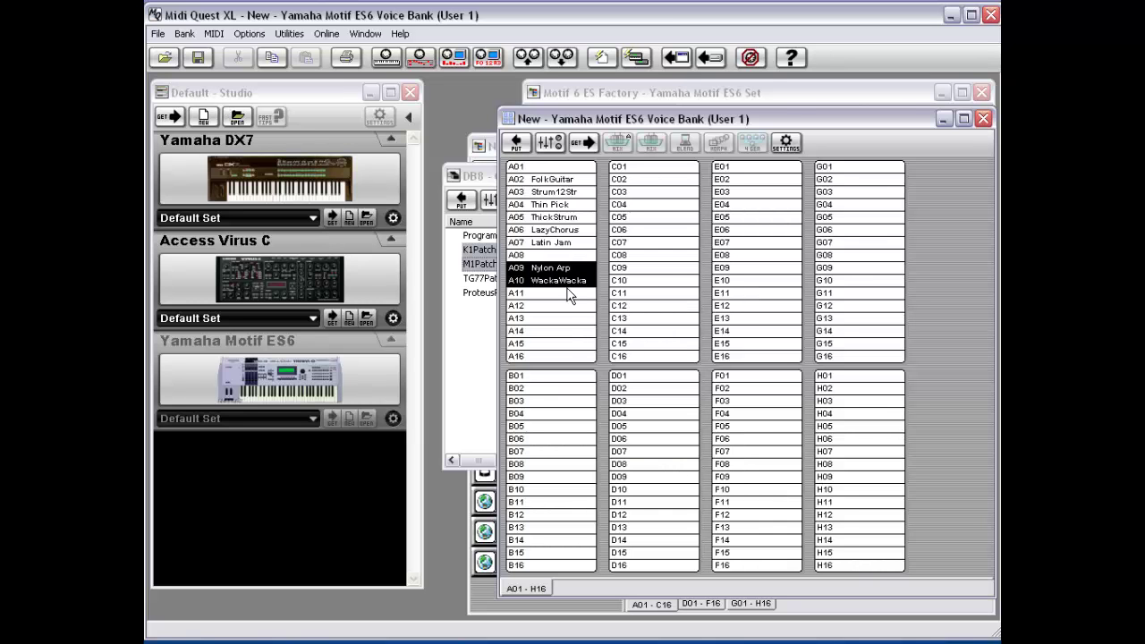
pyautogui.click(211, 36)
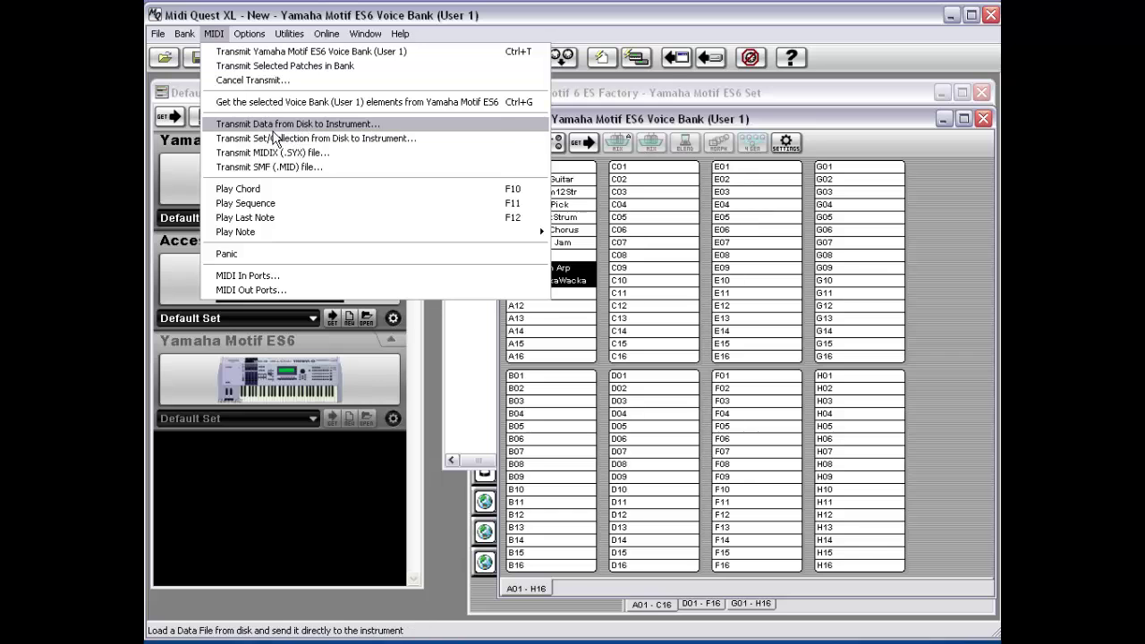
pyautogui.click(361, 126)
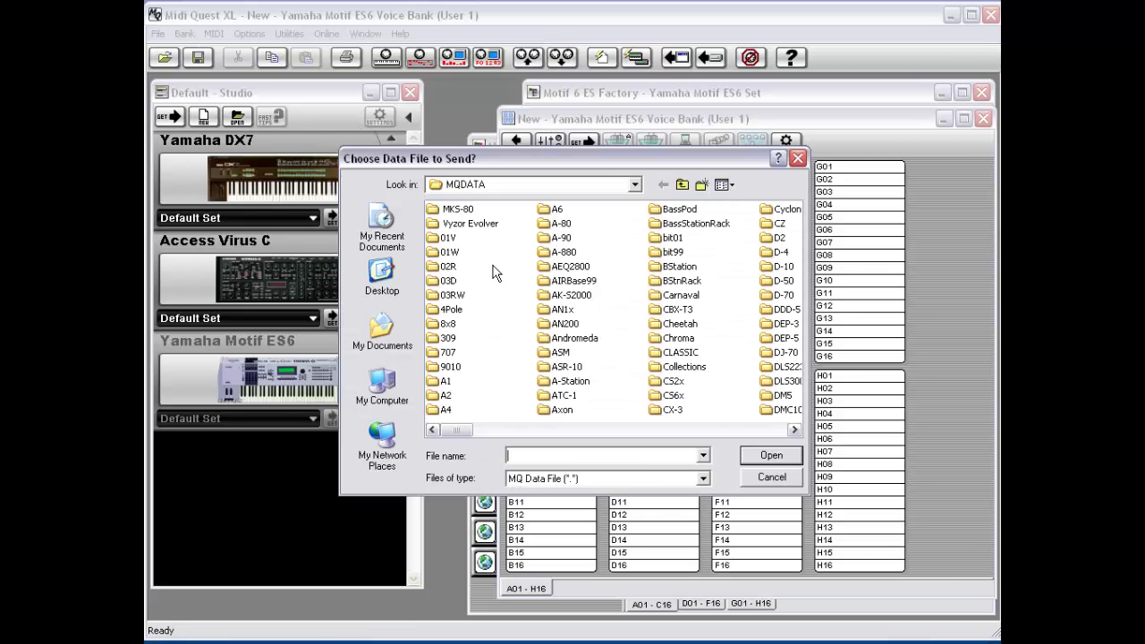
pyautogui.doubleClick(449, 252)
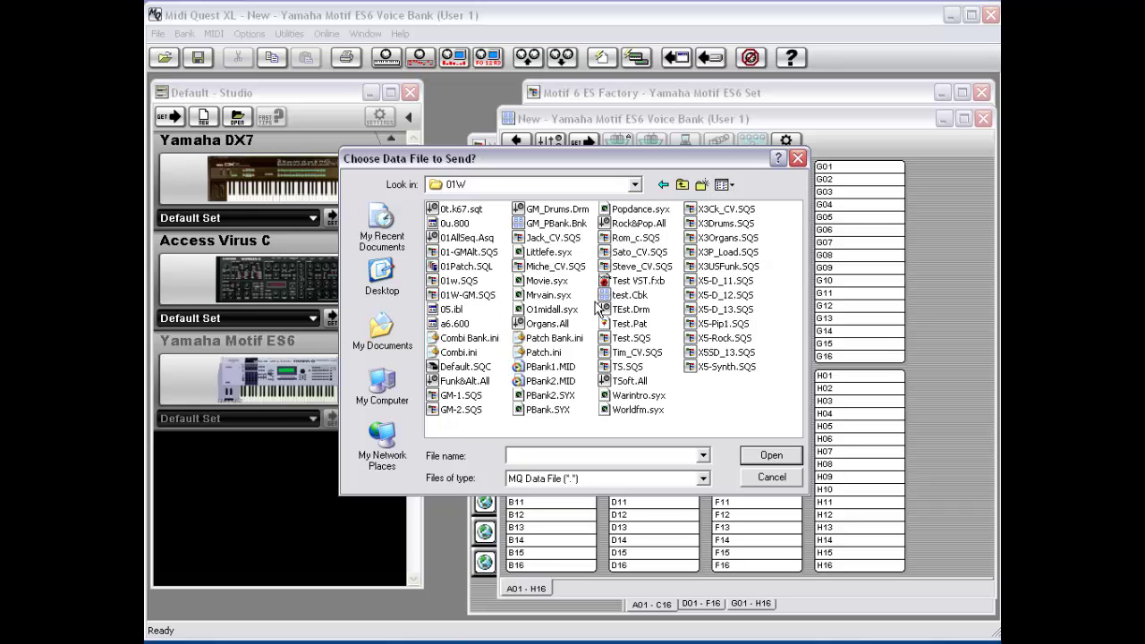
pyautogui.press('Escape')
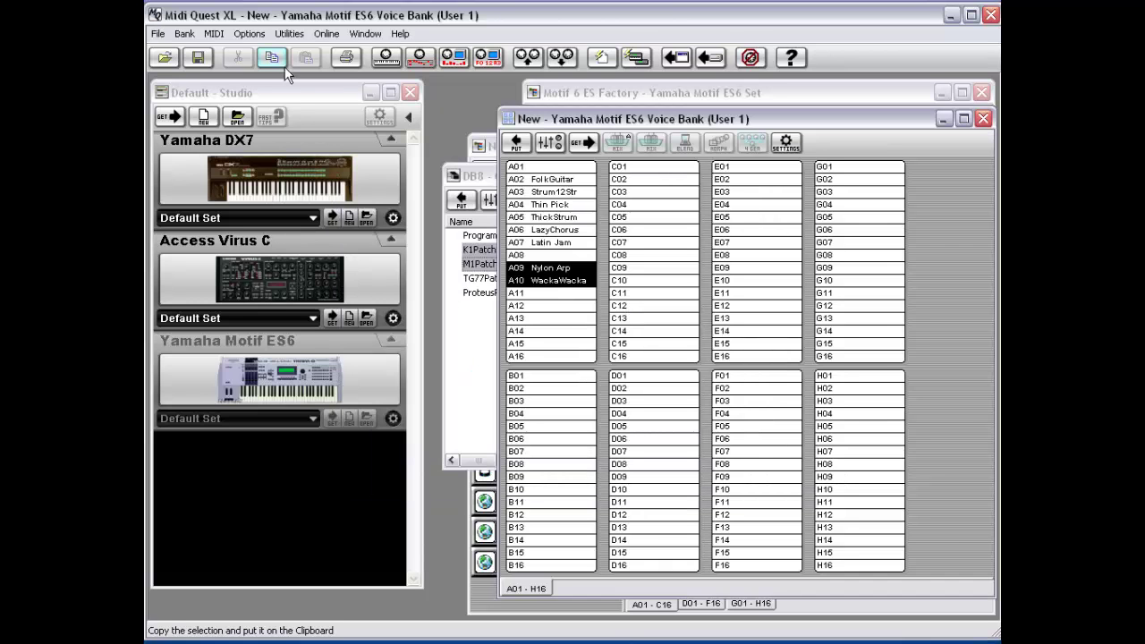
pyautogui.click(216, 33)
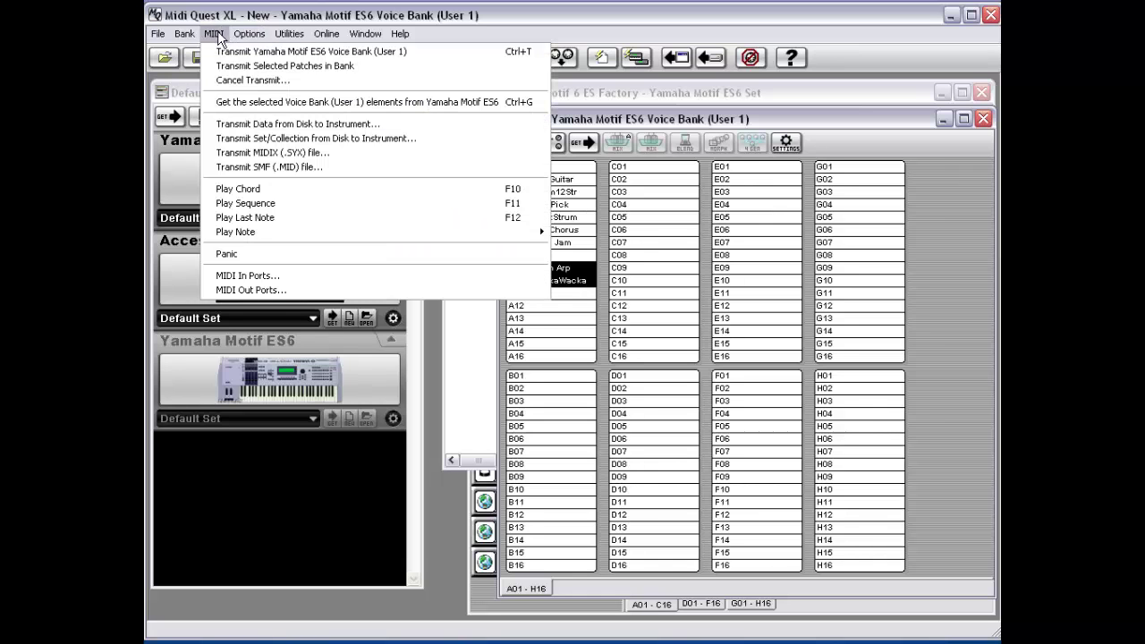
pyautogui.click(278, 141)
pyautogui.click(766, 475)
pyautogui.click(213, 33)
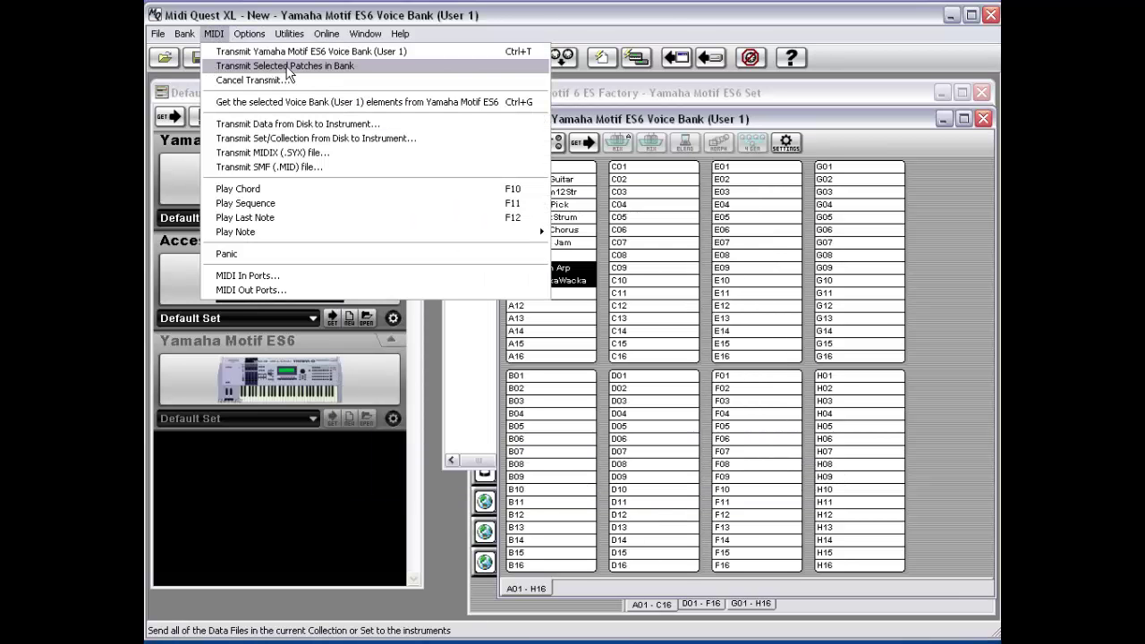
pyautogui.click(295, 138)
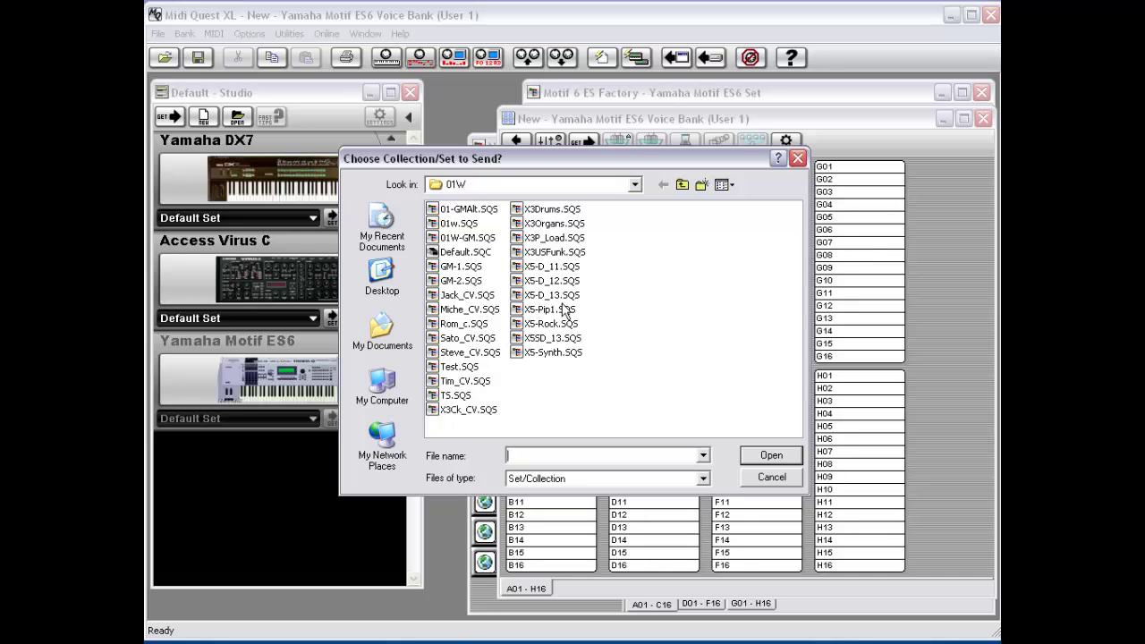
pyautogui.click(775, 479)
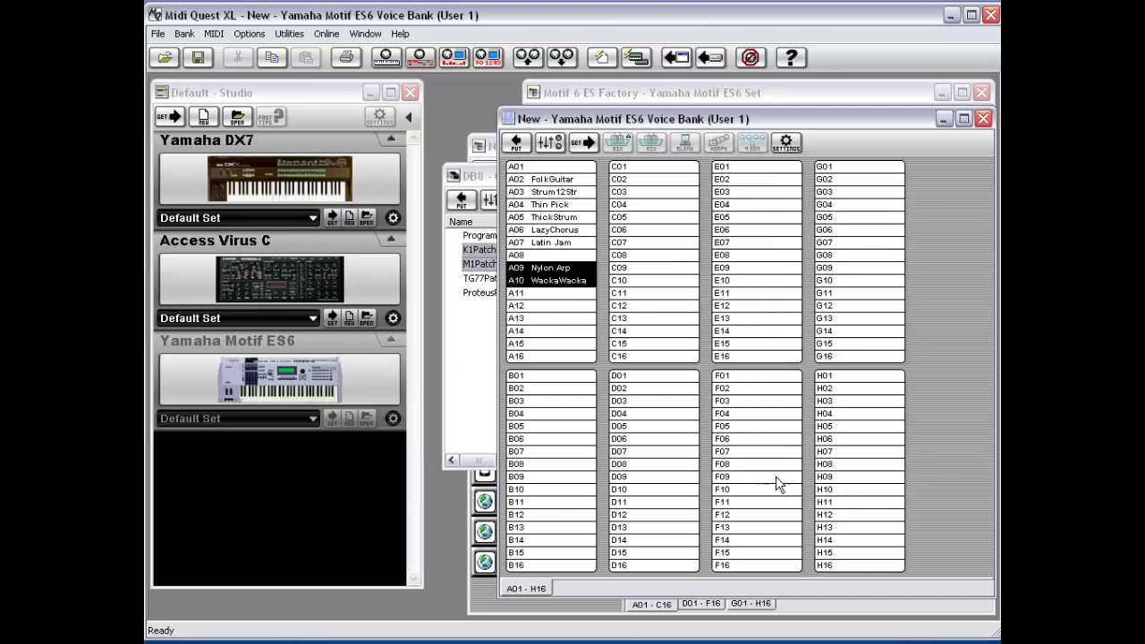
# Step: Transmit DXGowan.syx from the Desktop via MIDI > Transmit MIDIX (.SYX) file
pyautogui.click(215, 33)
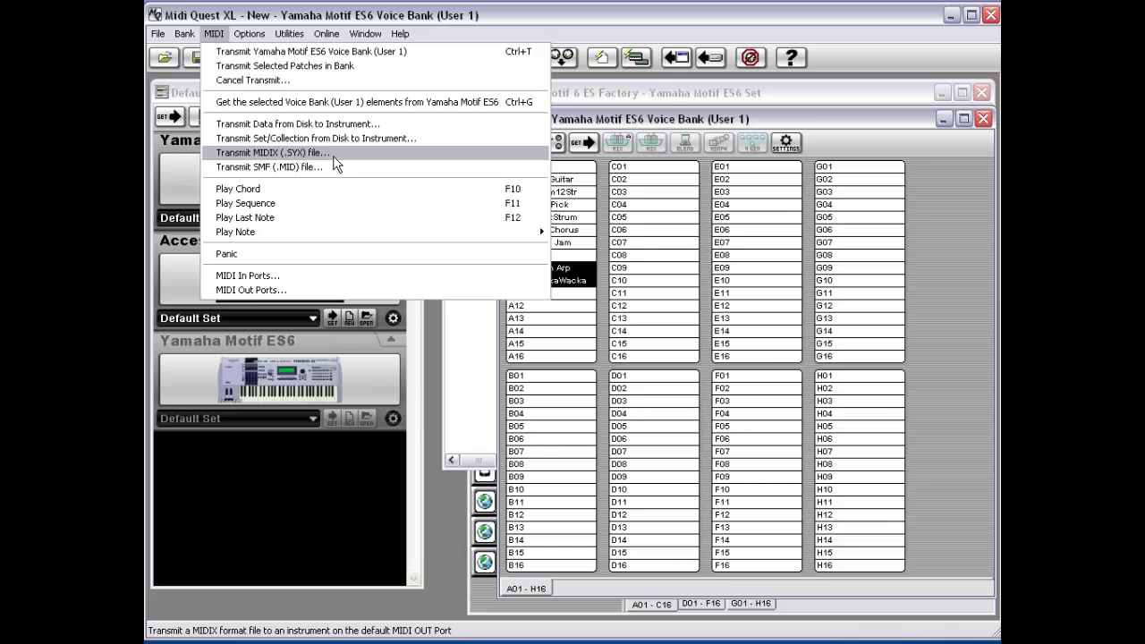
pyautogui.click(333, 156)
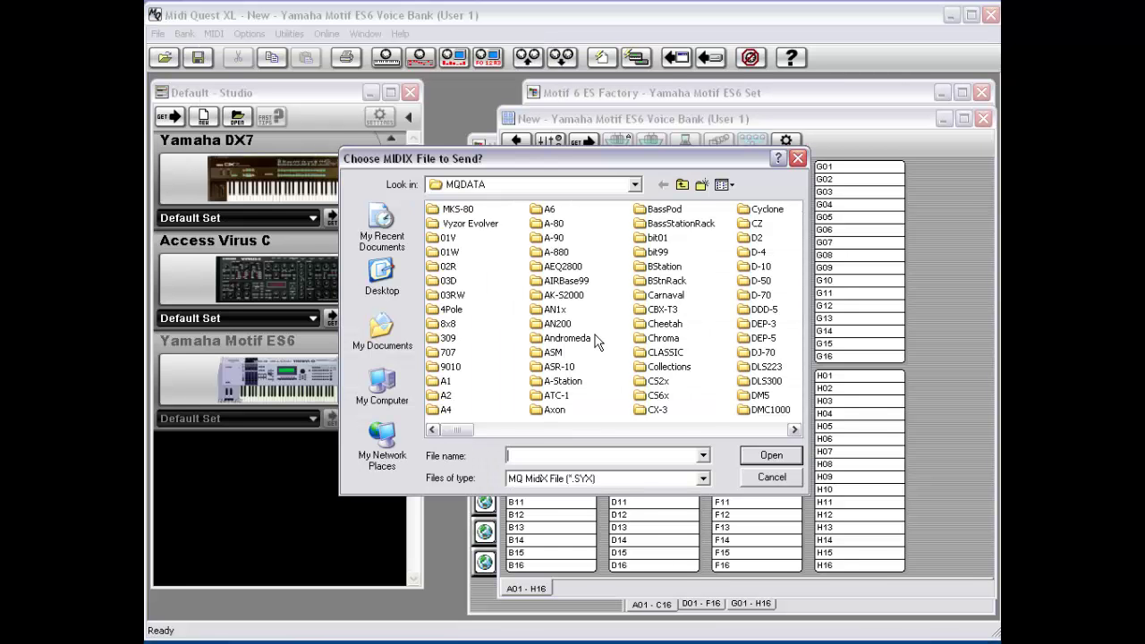
pyautogui.click(635, 185)
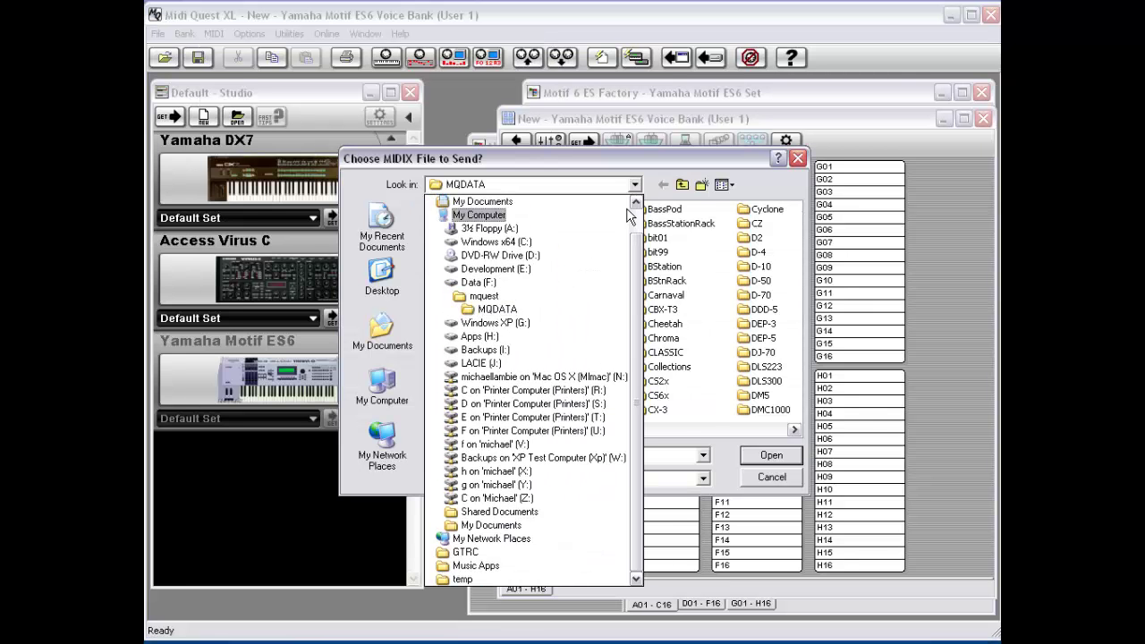
pyautogui.moveTo(635, 257); pyautogui.dragTo(635, 243)
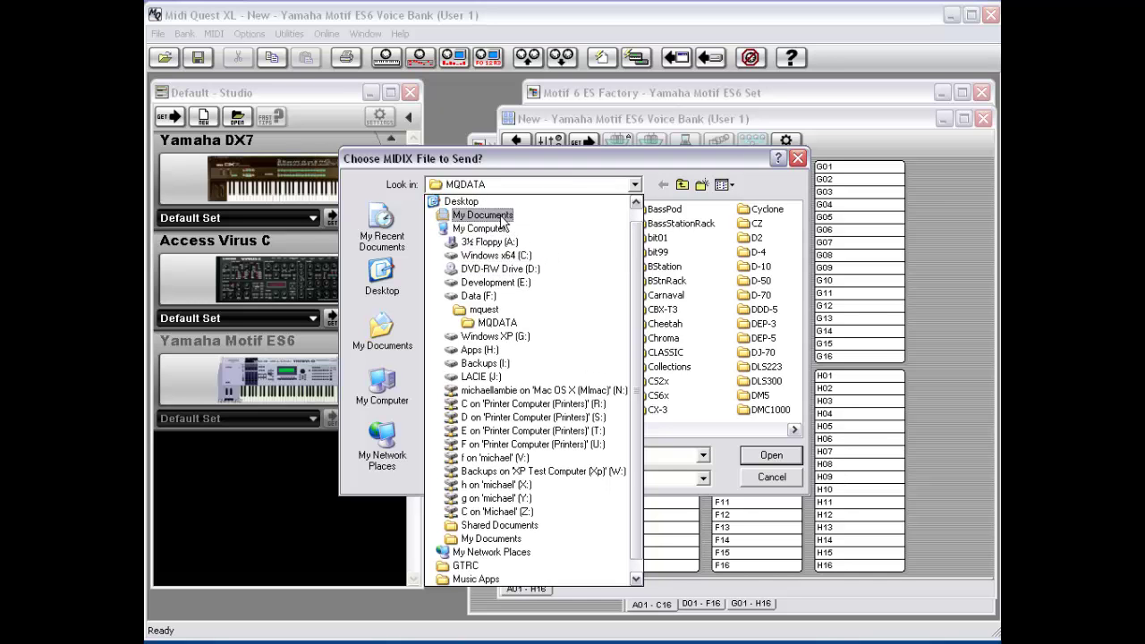
pyautogui.click(465, 202)
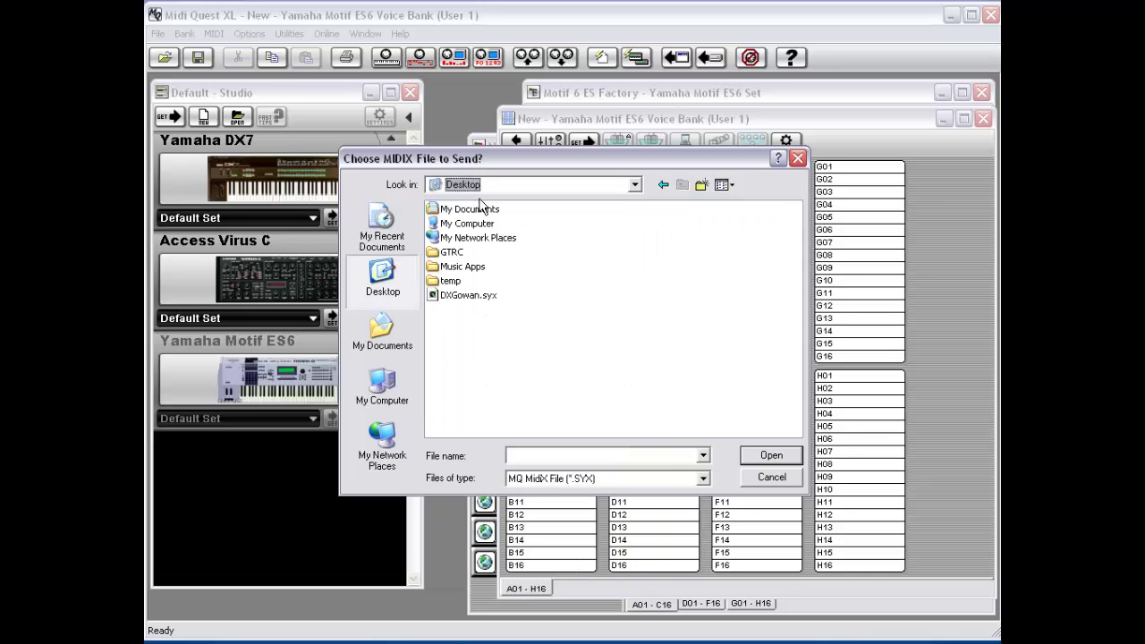
pyautogui.click(465, 295)
pyautogui.click(773, 456)
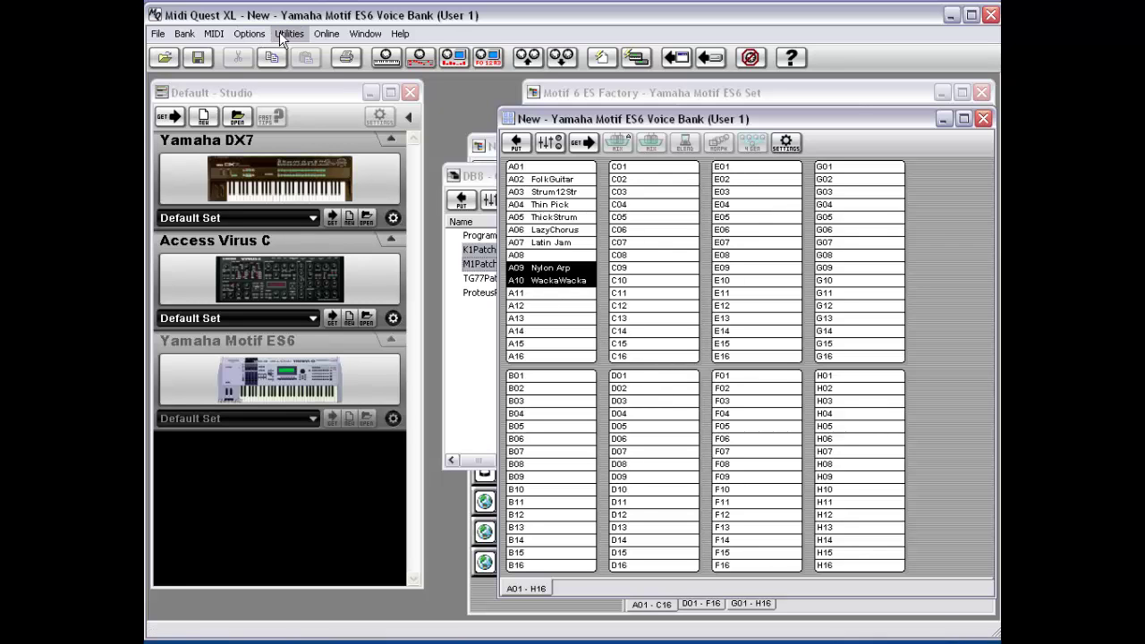
# Step: Review the MIDI preferences' default Out port (Out USB Midi 1x1), then cancel the Preferences
pyautogui.click(251, 37)
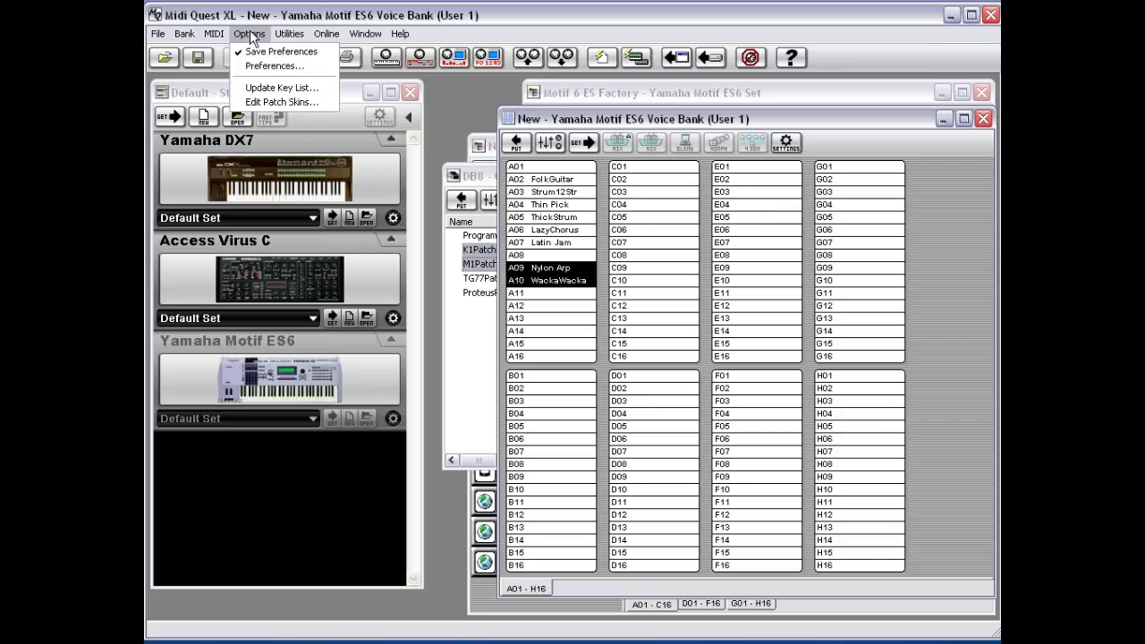
pyautogui.moveTo(214, 34)
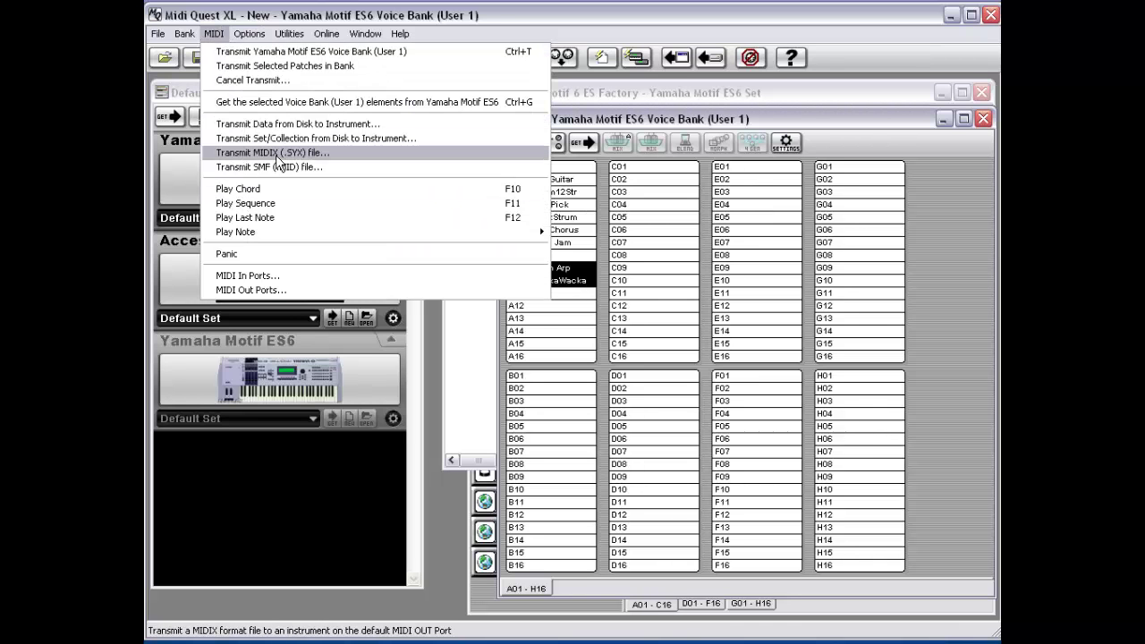
pyautogui.click(263, 61)
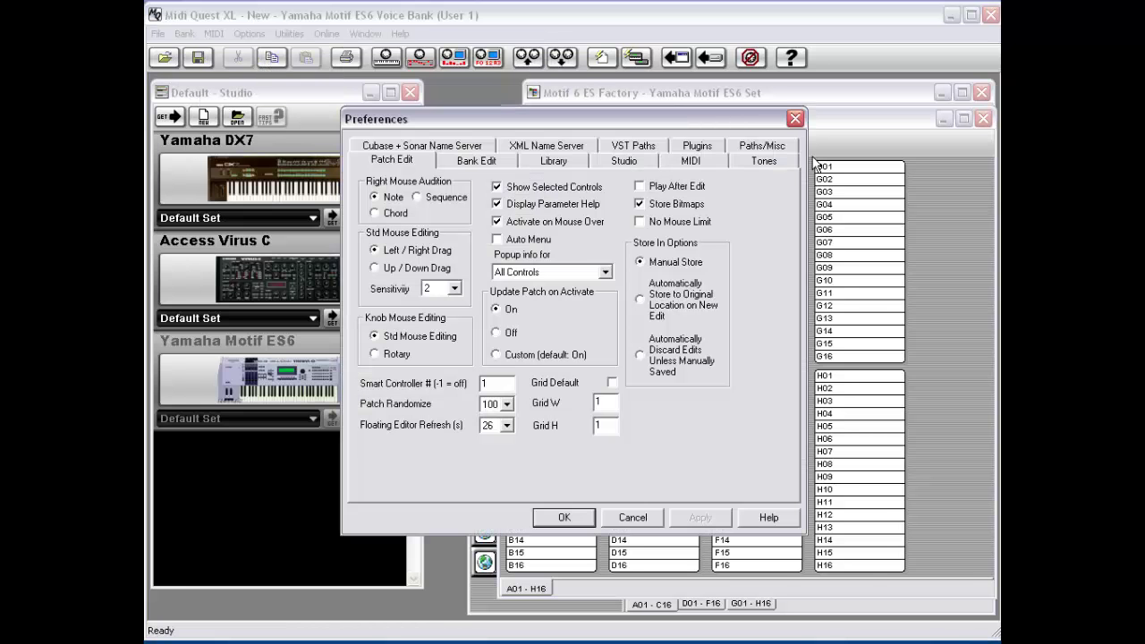
pyautogui.click(693, 161)
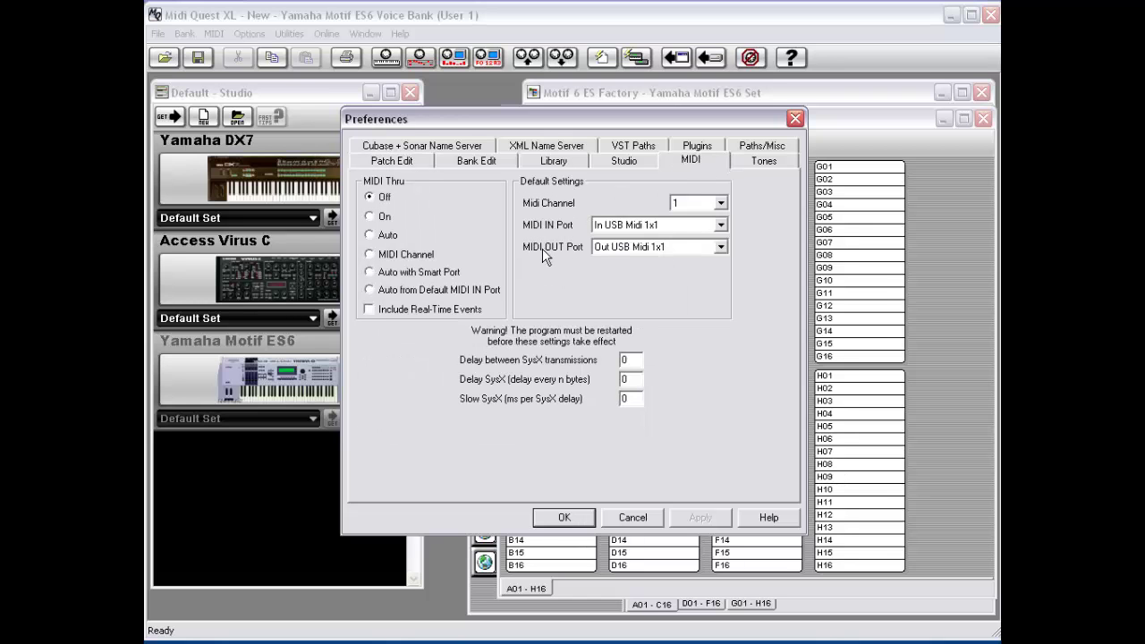
pyautogui.click(662, 248)
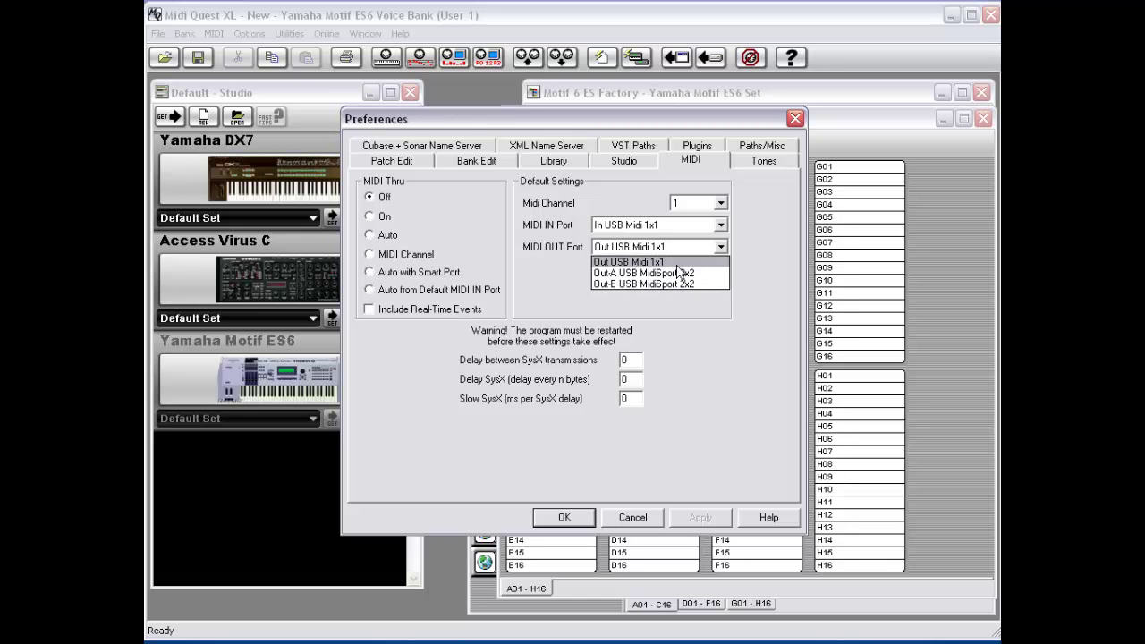
pyautogui.click(629, 528)
pyautogui.click(633, 517)
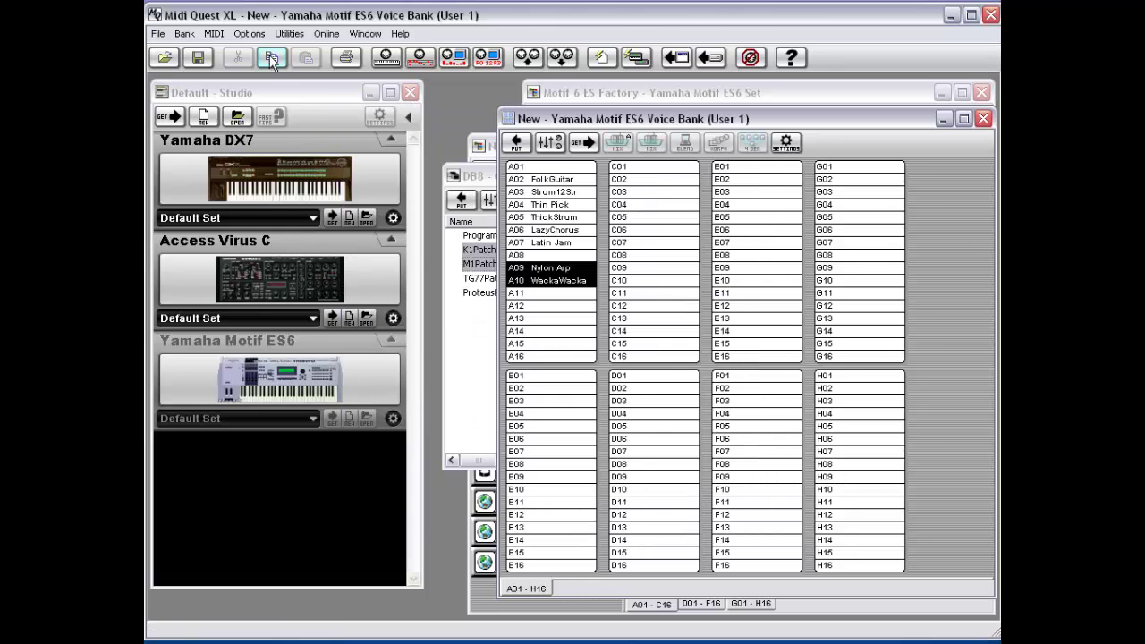
pyautogui.click(214, 34)
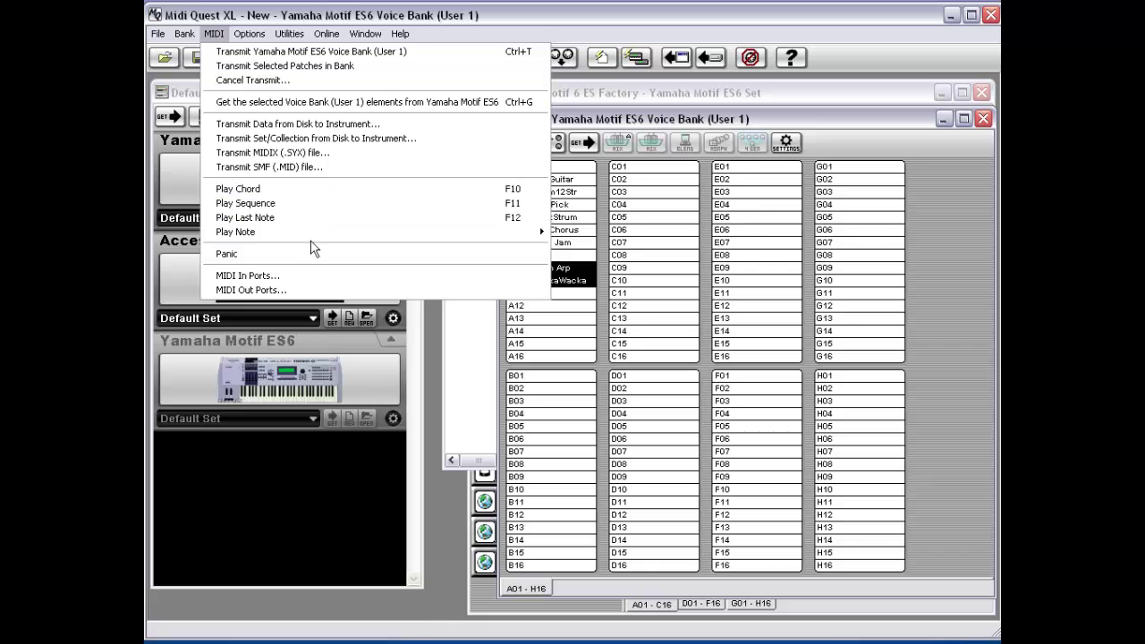
pyautogui.click(320, 188)
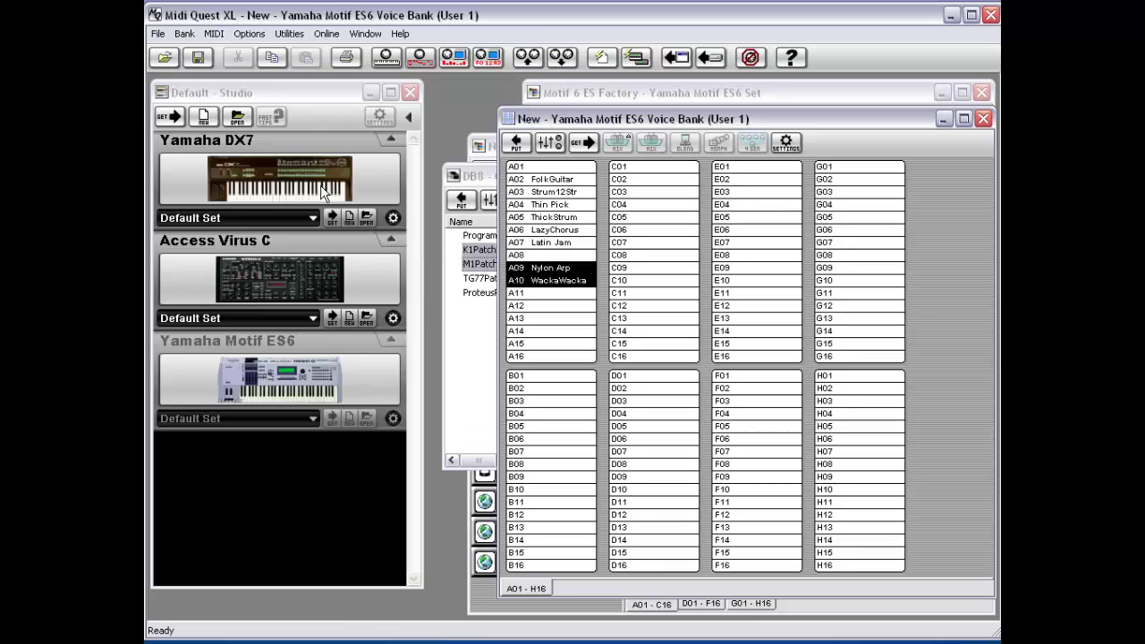
pyautogui.click(250, 33)
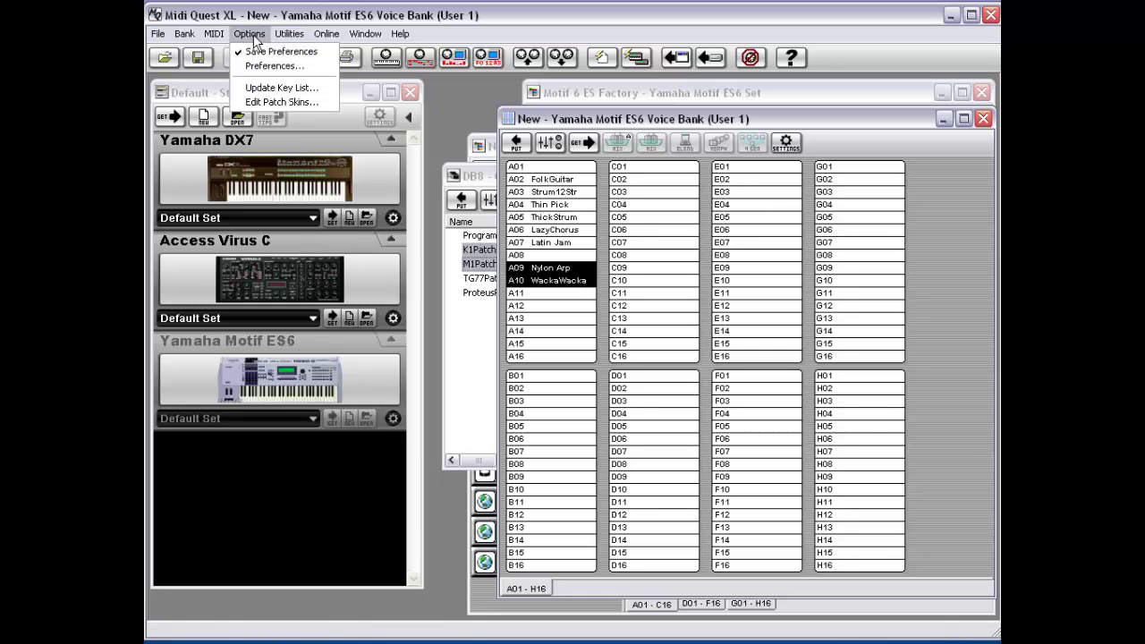
pyautogui.click(259, 65)
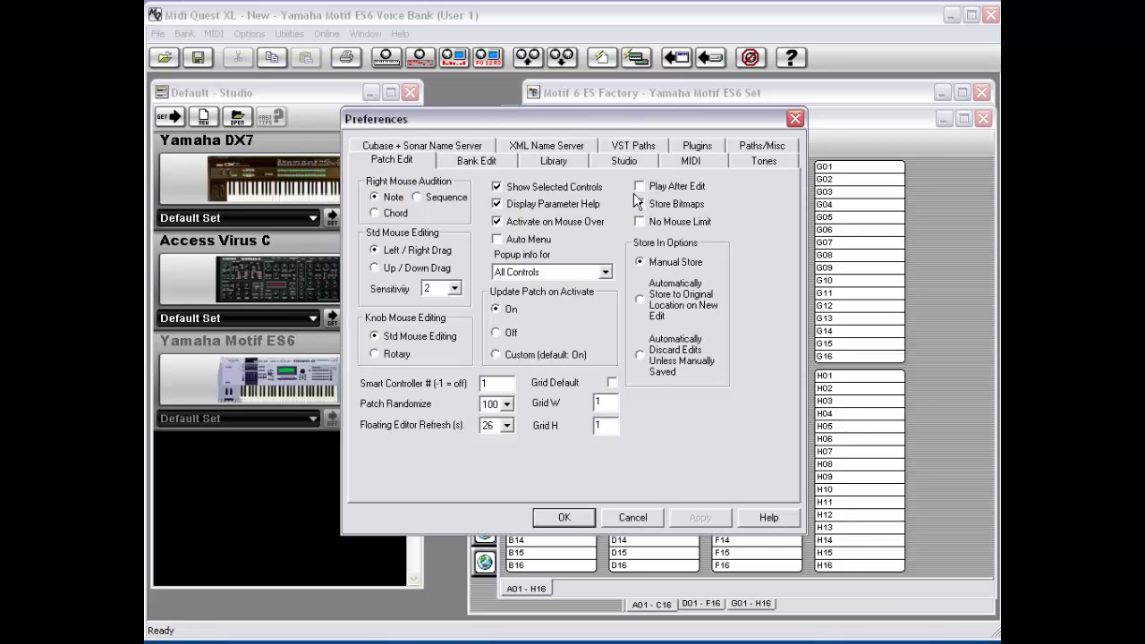
pyautogui.click(765, 163)
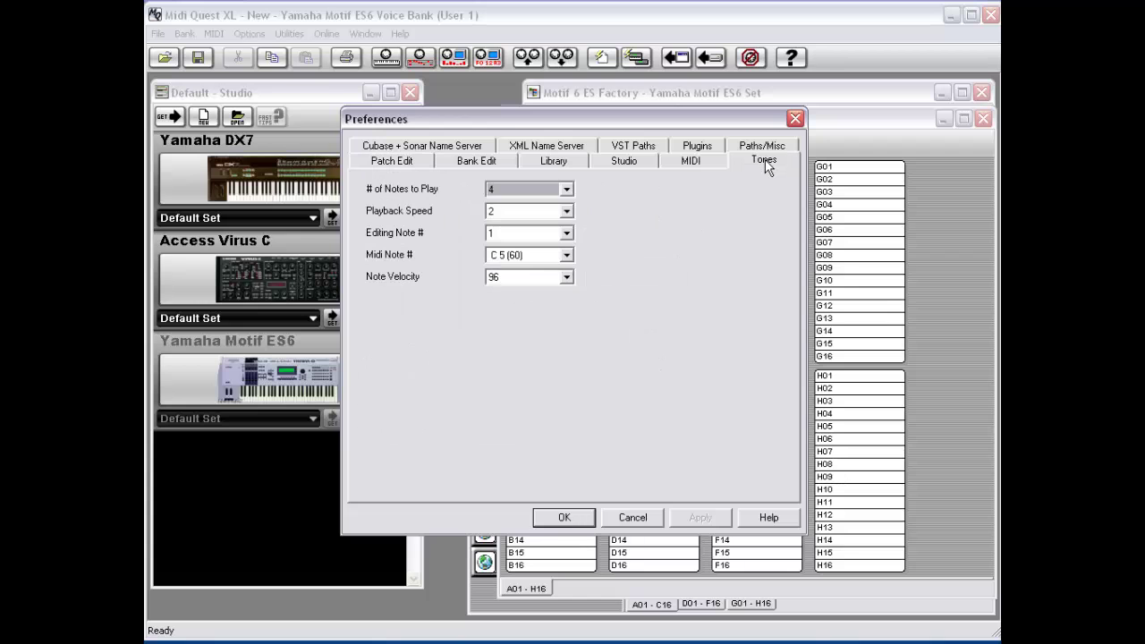
pyautogui.click(554, 187)
pyautogui.scroll(-3, 572, 219)
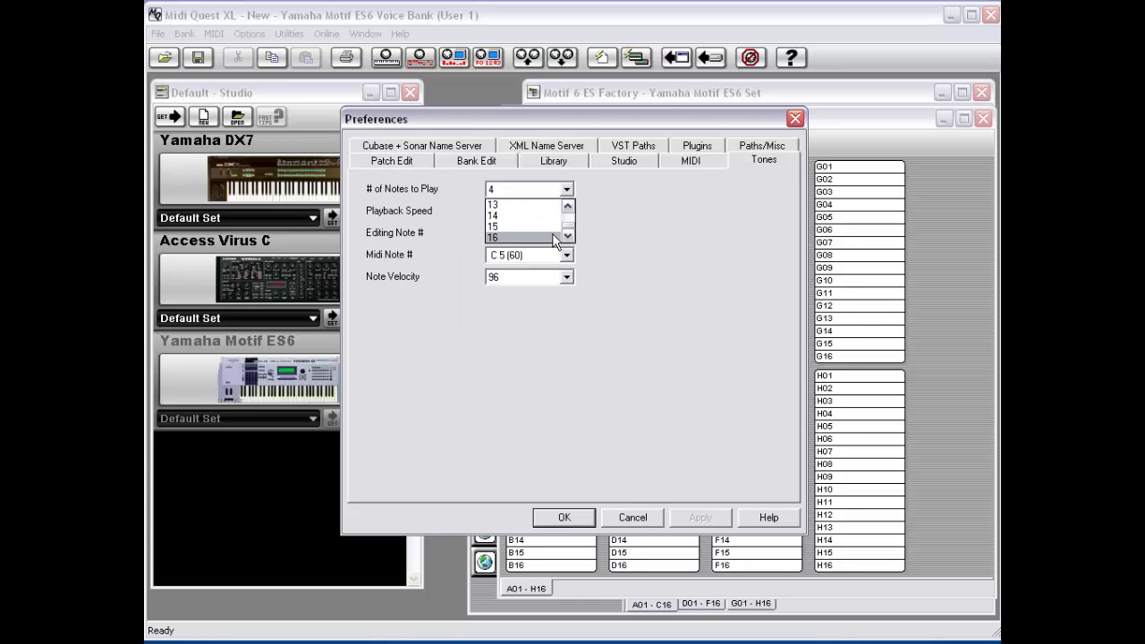
pyautogui.click(599, 216)
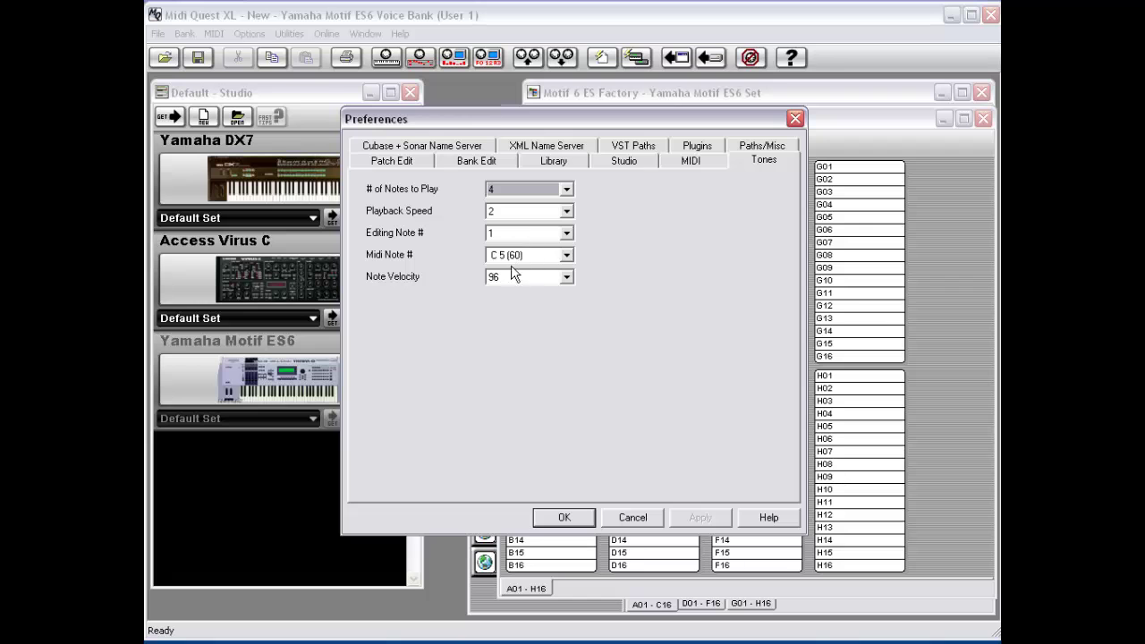
pyautogui.click(530, 234)
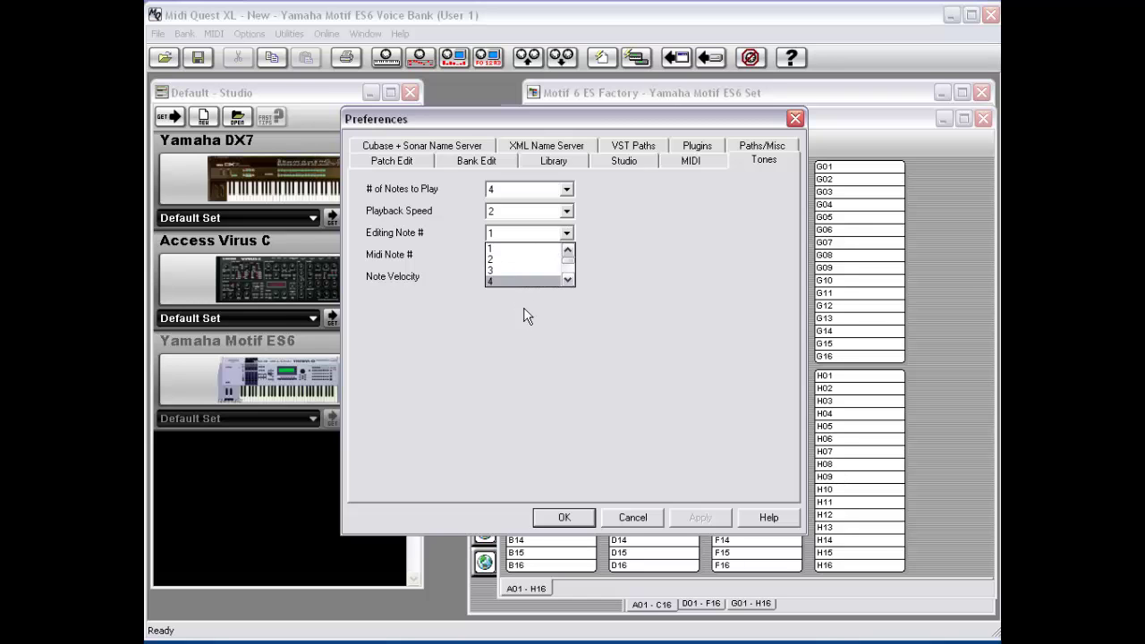
pyautogui.click(526, 313)
pyautogui.click(517, 236)
pyautogui.click(520, 257)
pyautogui.click(520, 237)
pyautogui.click(530, 249)
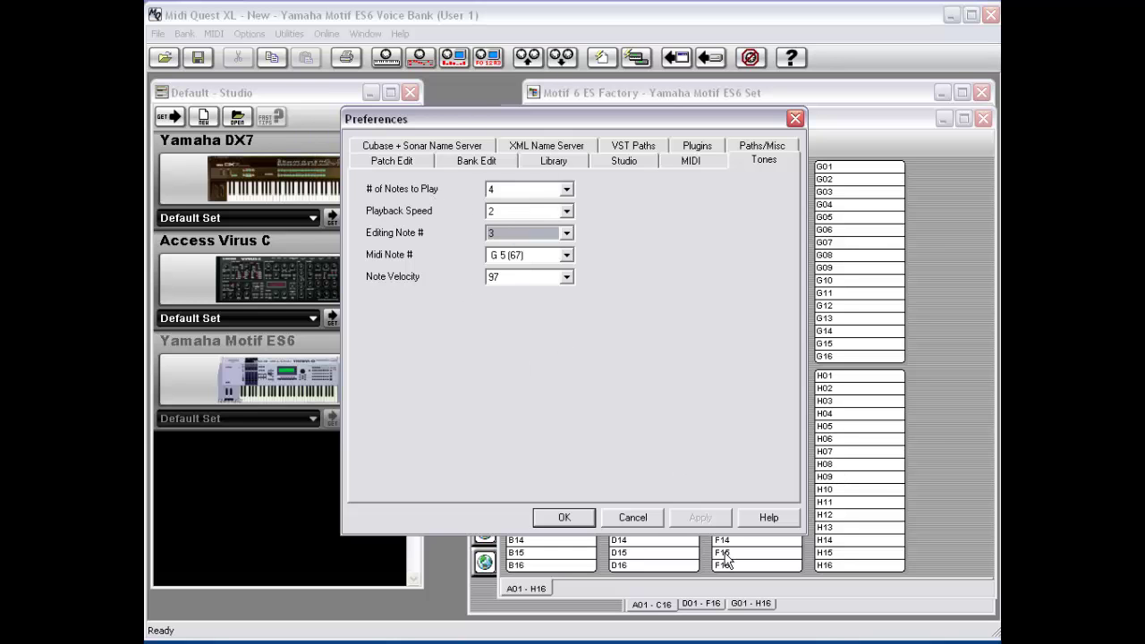
pyautogui.click(650, 519)
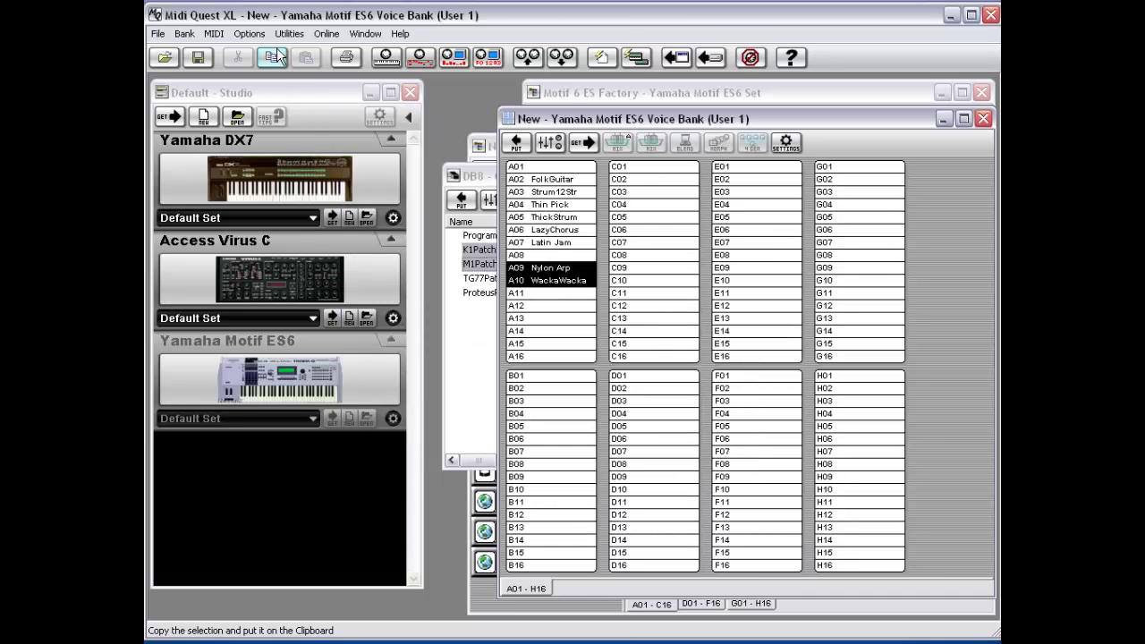
pyautogui.click(214, 34)
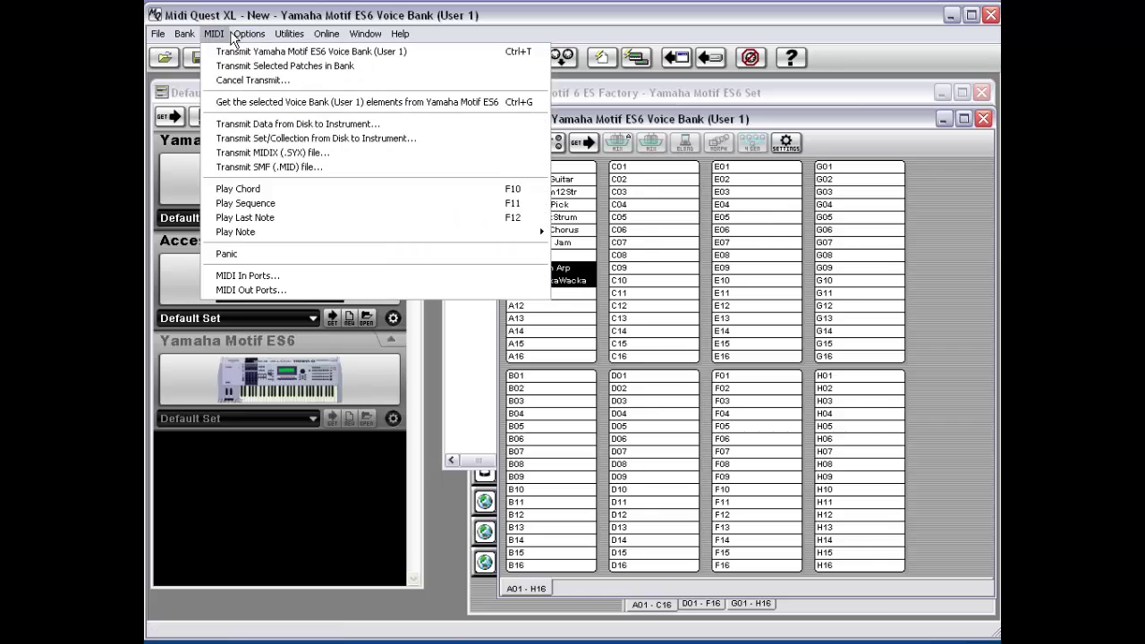
pyautogui.click(239, 205)
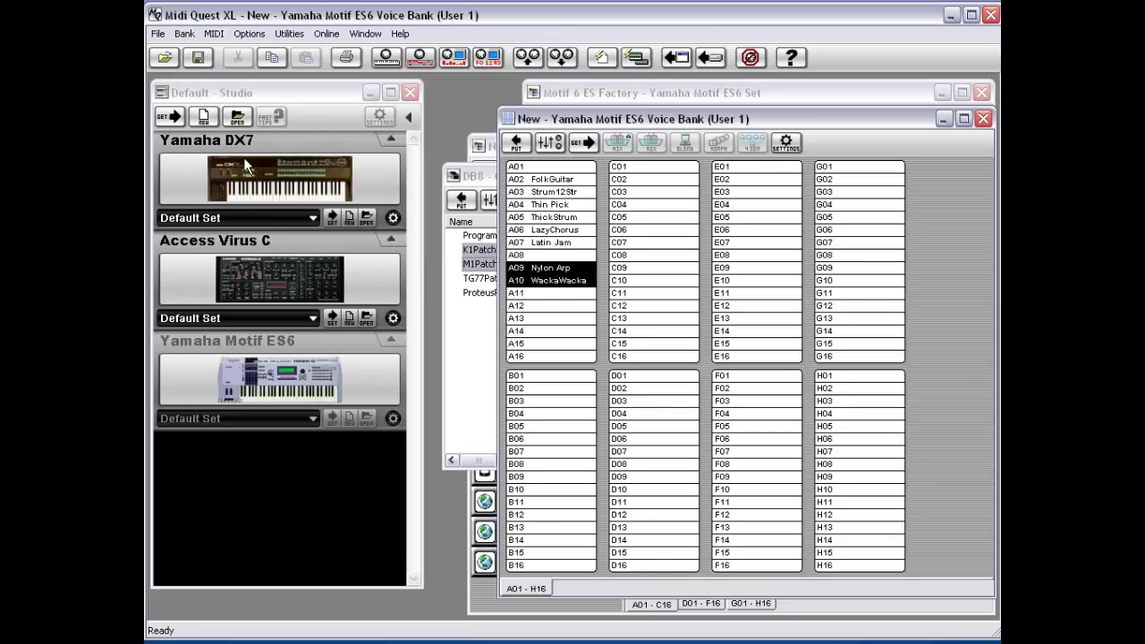
pyautogui.click(214, 35)
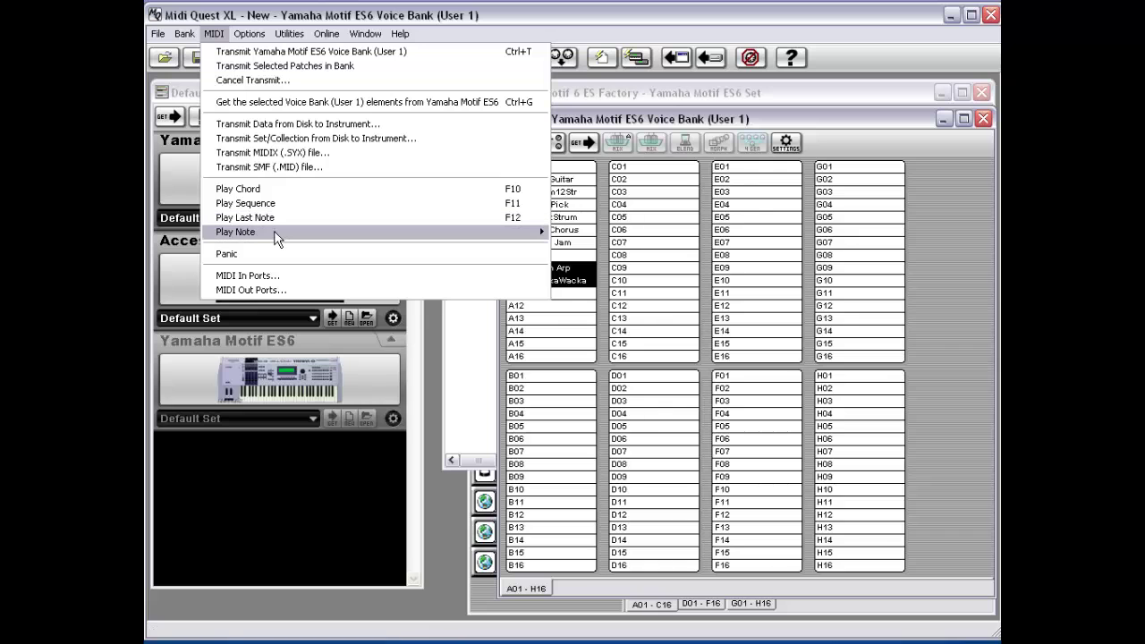
pyautogui.moveTo(278, 239)
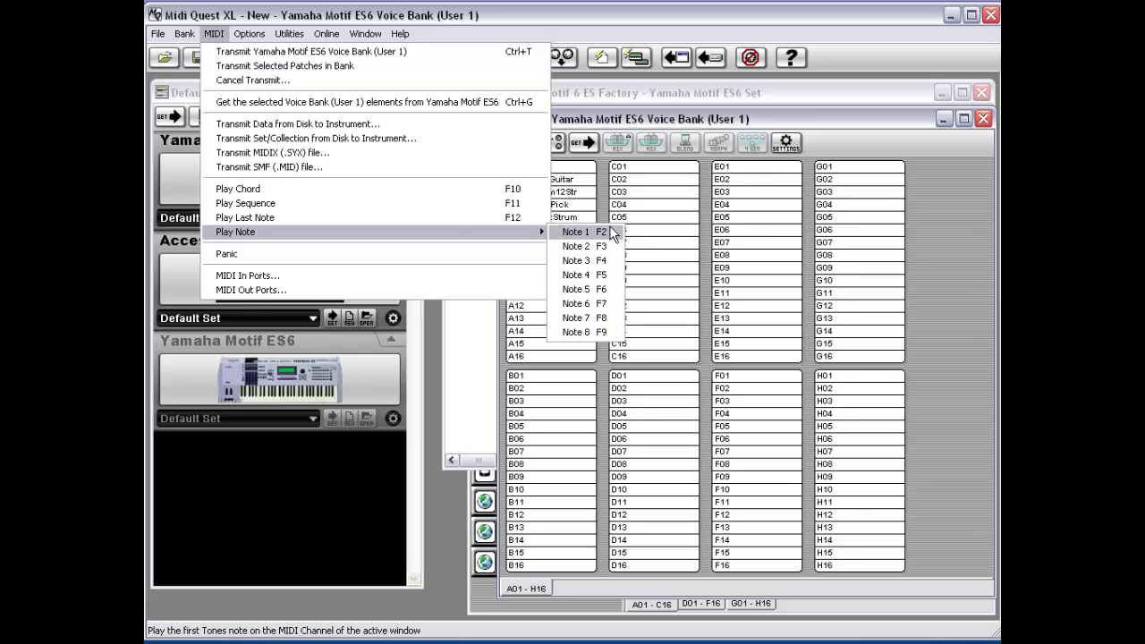
pyautogui.click(278, 254)
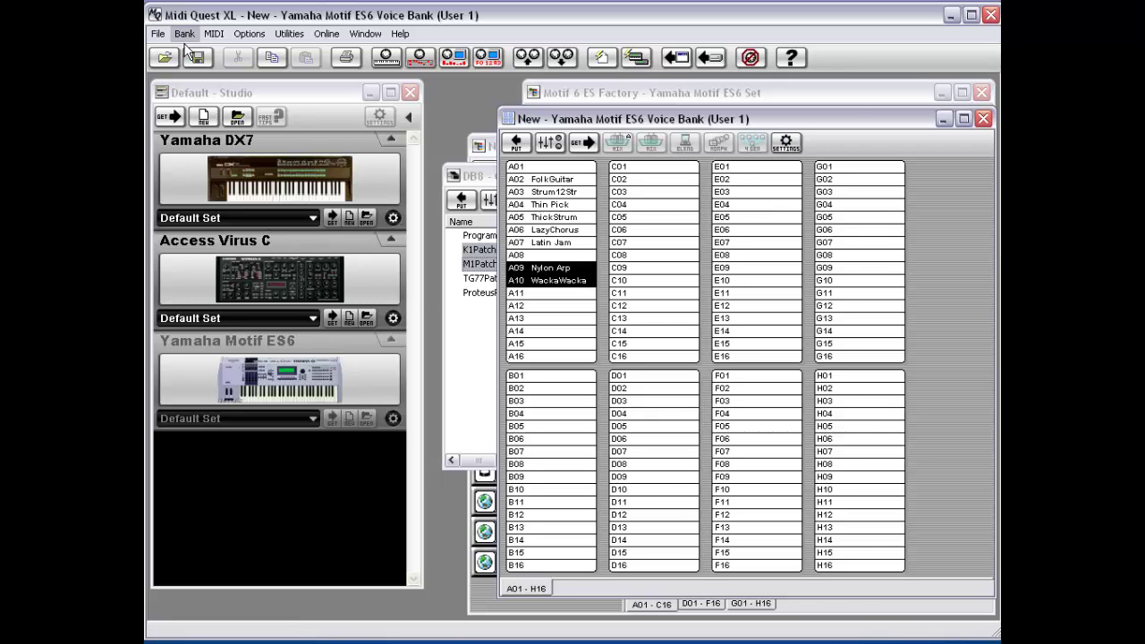
# Step: Choose MIDI > MIDI In Ports to show the Midi In Ports dialog
pyautogui.click(214, 34)
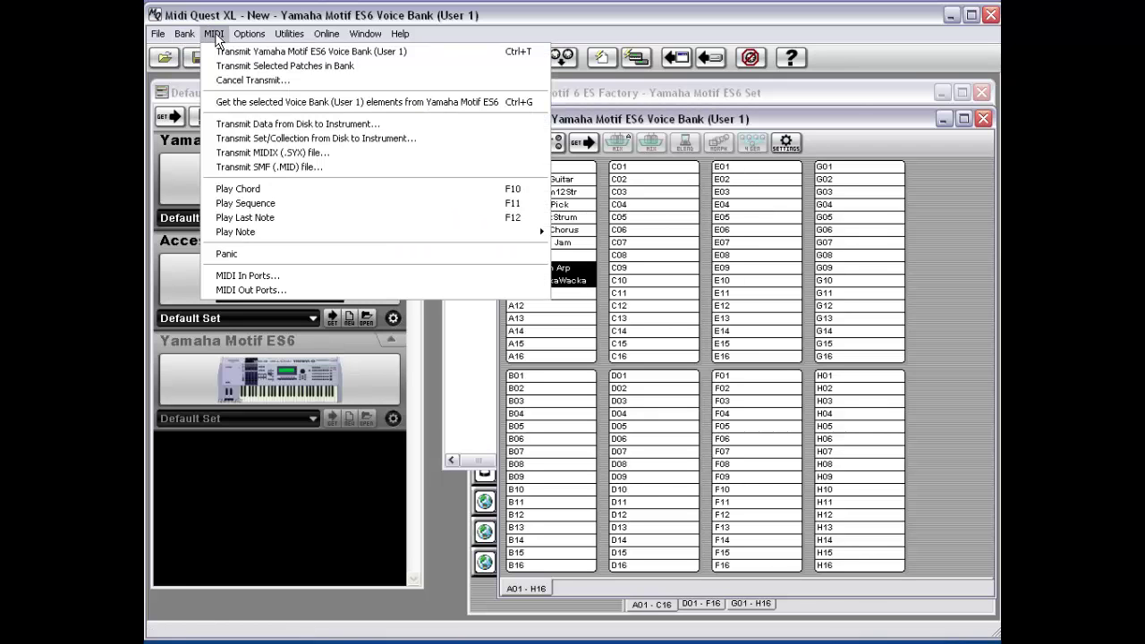
pyautogui.click(304, 284)
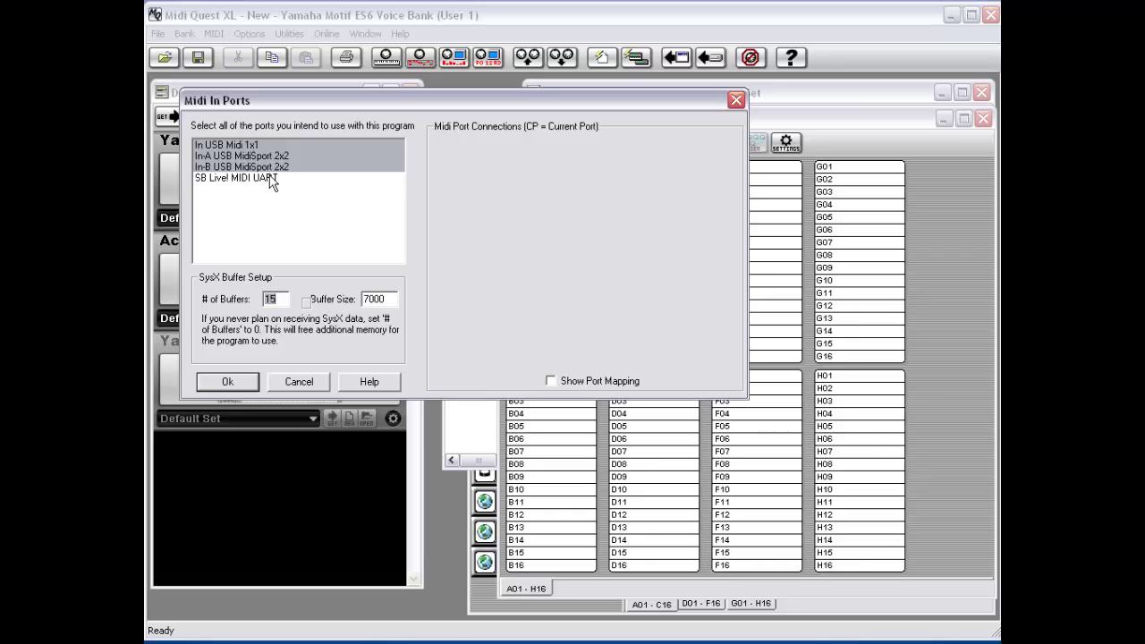
# Step: Select In USB Midi 1x1, In-A and In-B MidiSport 2x2 in the Midi In Ports list
pyautogui.moveTo(273, 183); pyautogui.dragTo(276, 155)
pyautogui.click(270, 167)
# Step: Enter 20 for # of Buffers and 80000 for Buffer Size in SysX Buffer Setup
pyautogui.moveTo(397, 301); pyautogui.dragTo(305, 305)
pyautogui.write('80000')
pyautogui.moveTo(278, 300); pyautogui.dragTo(258, 301)
pyautogui.write('4')
pyautogui.write('20')
pyautogui.doubleClick(378, 298)
pyautogui.write('2000')
pyautogui.hotkey('shift', 'Home')
pyautogui.write('80000')
# Step: Dismiss the Midi In Ports dialog unsaved and show the Midi Out Ports dialog
pyautogui.click(302, 388)
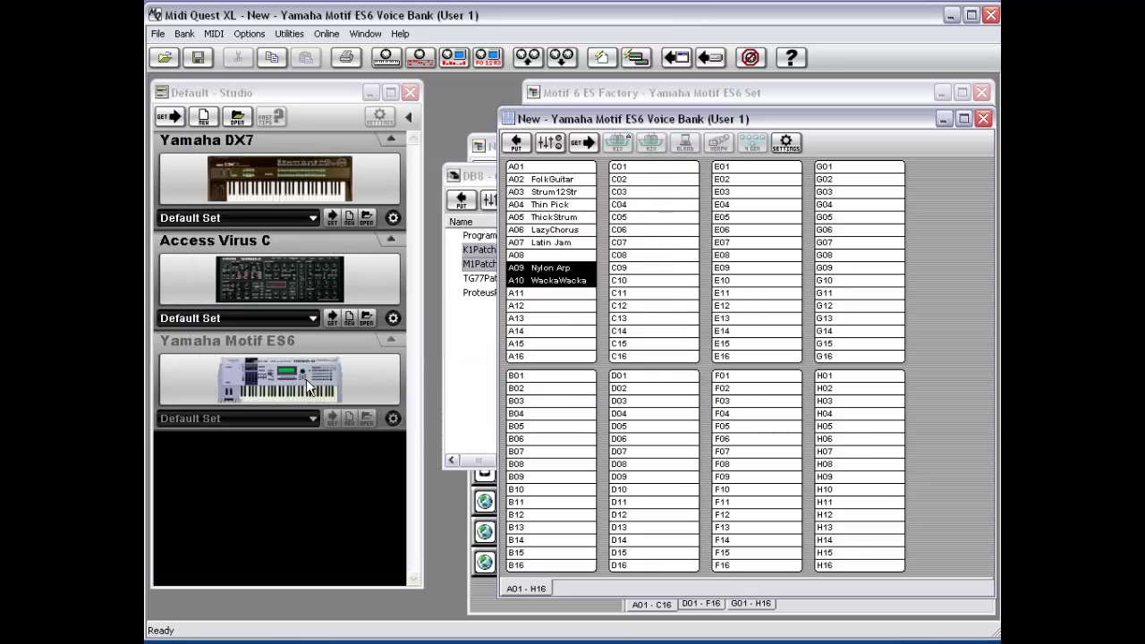
pyautogui.click(216, 34)
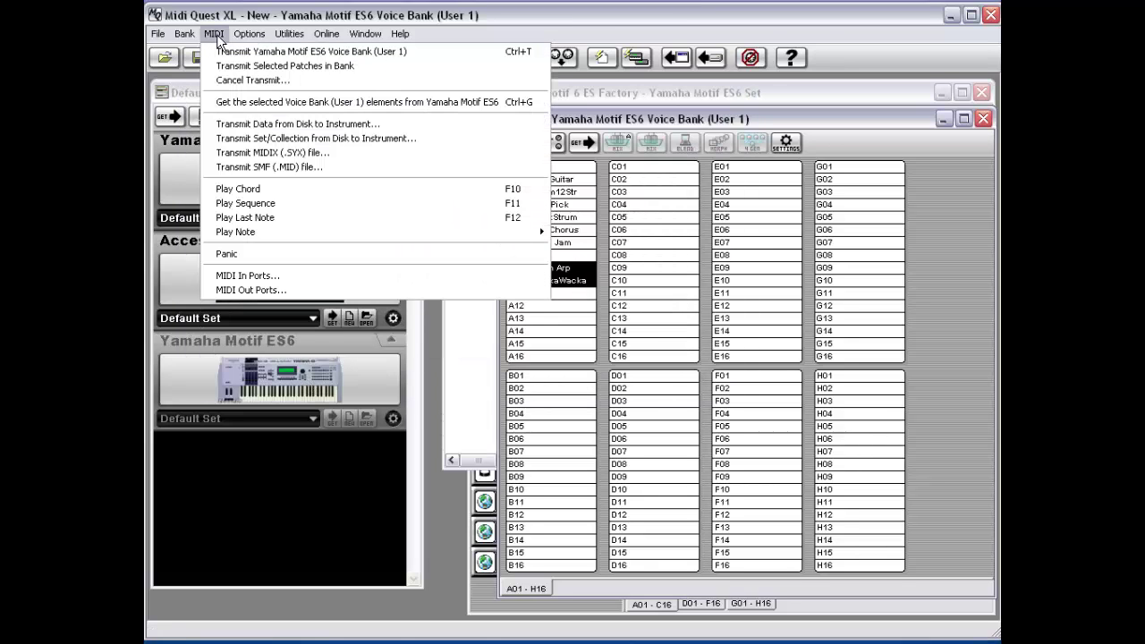
pyautogui.click(302, 290)
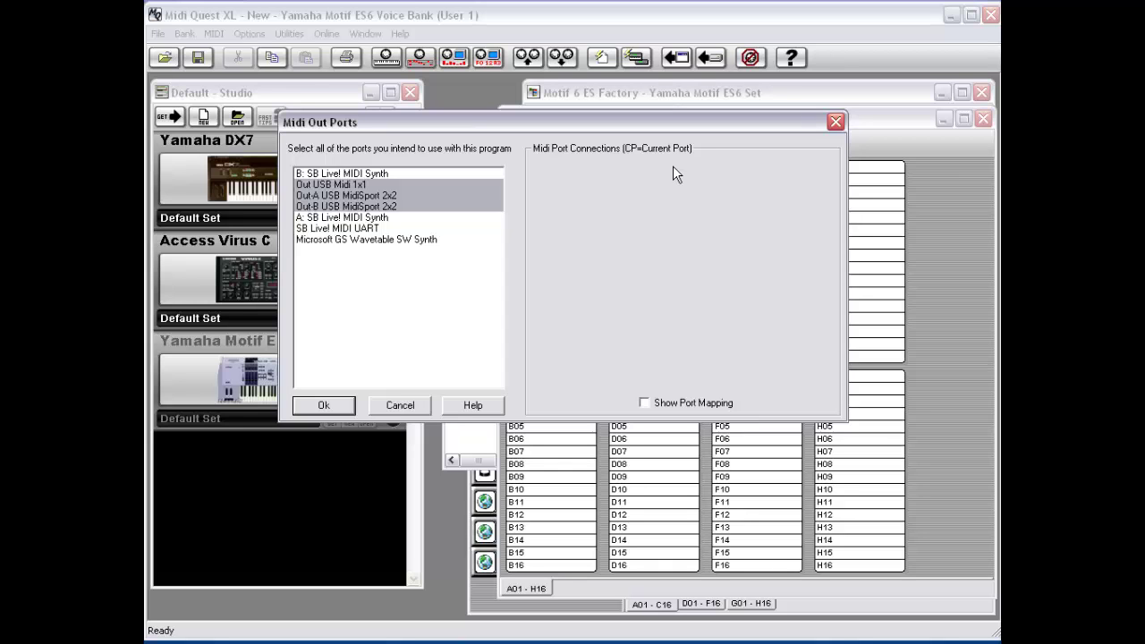
# Step: Show then hide the 24-port output mapping grid, and cancel the Midi Out Ports dialog unchanged
pyautogui.click(661, 406)
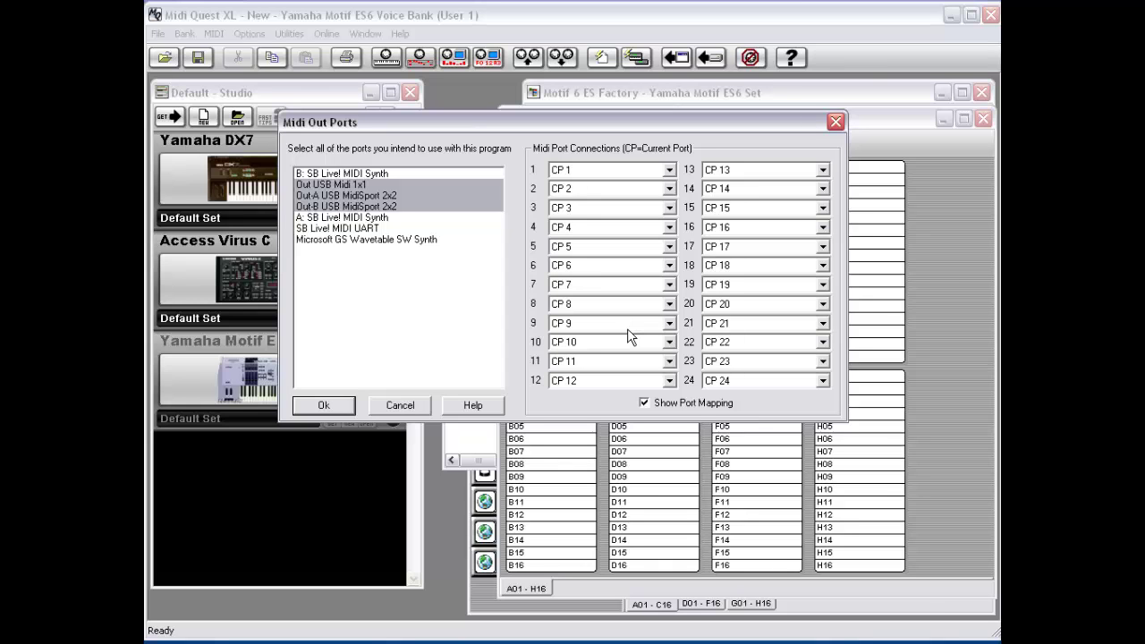
pyautogui.click(645, 402)
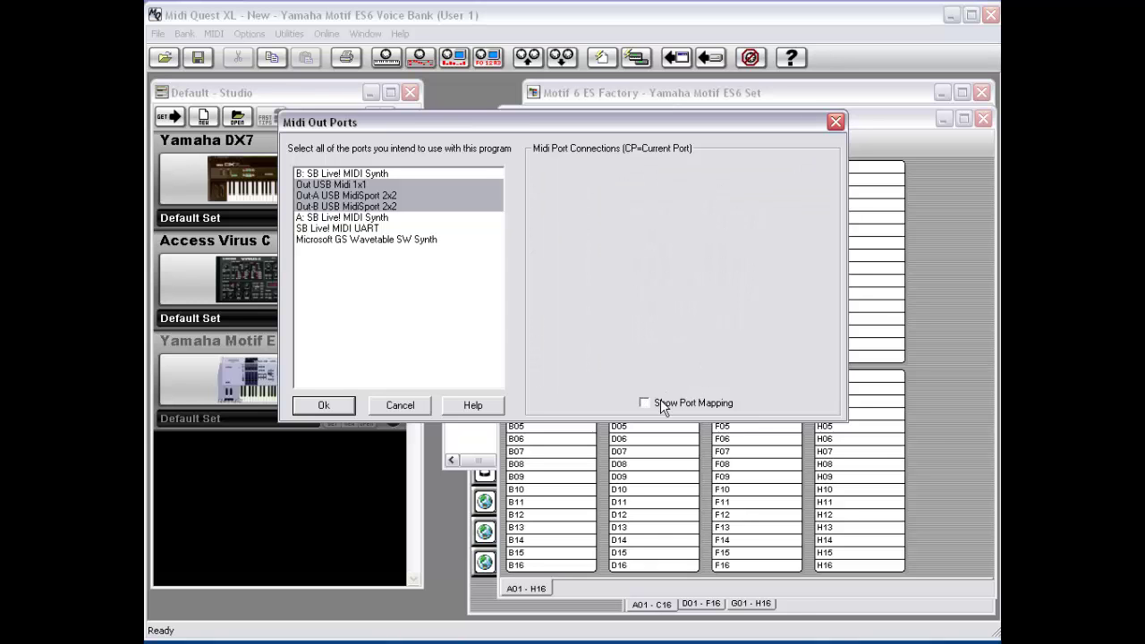
pyautogui.click(388, 405)
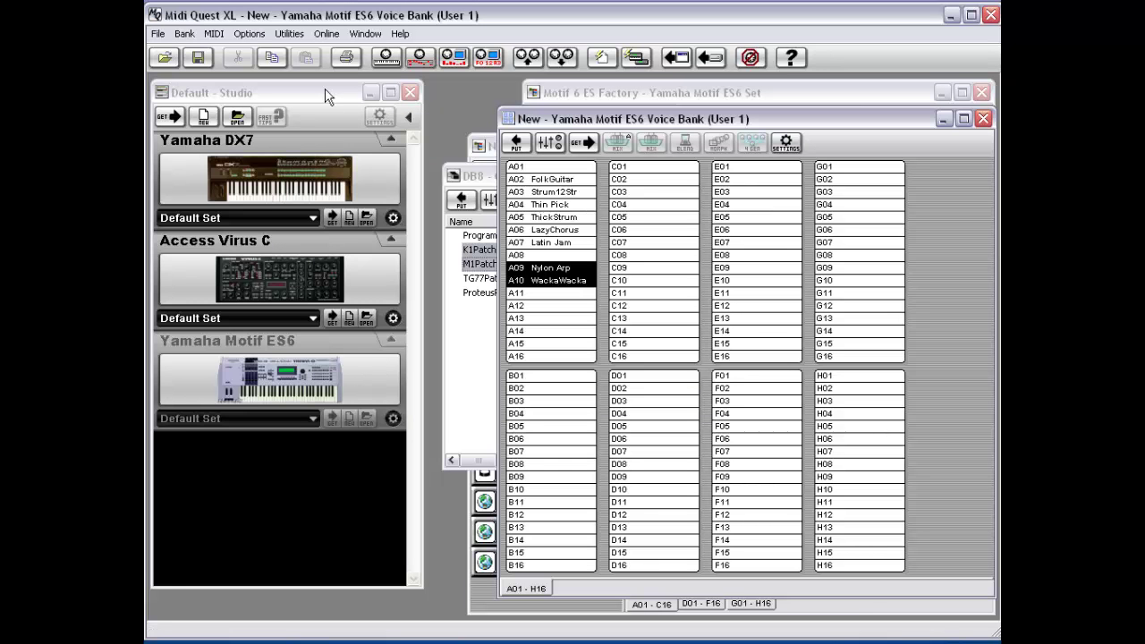